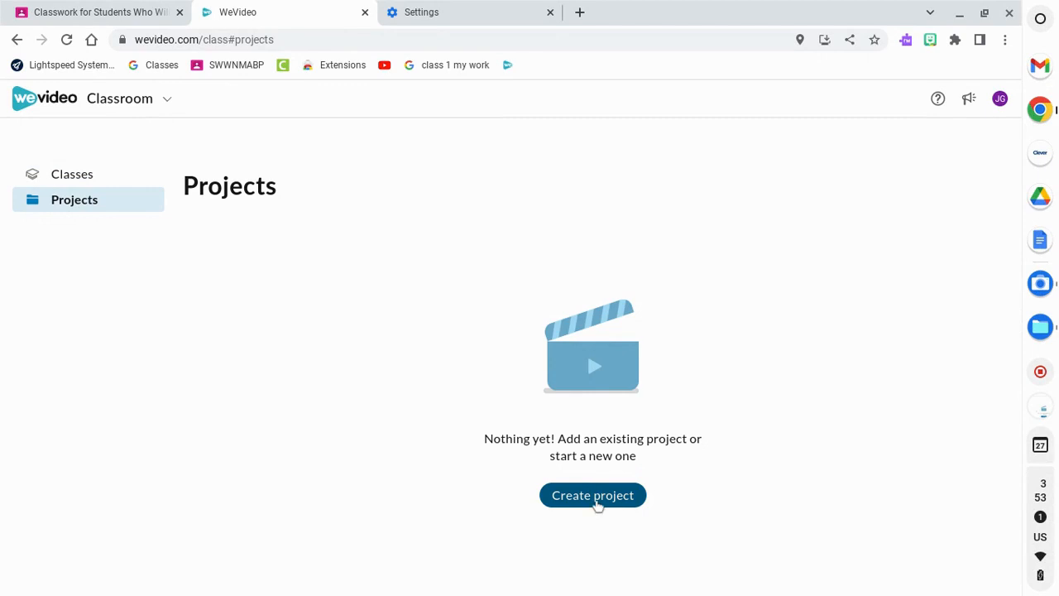
Step: Create a new video project and review its options for inviting collaborators
{"action": "left_click", "coordinate": [597, 505]}
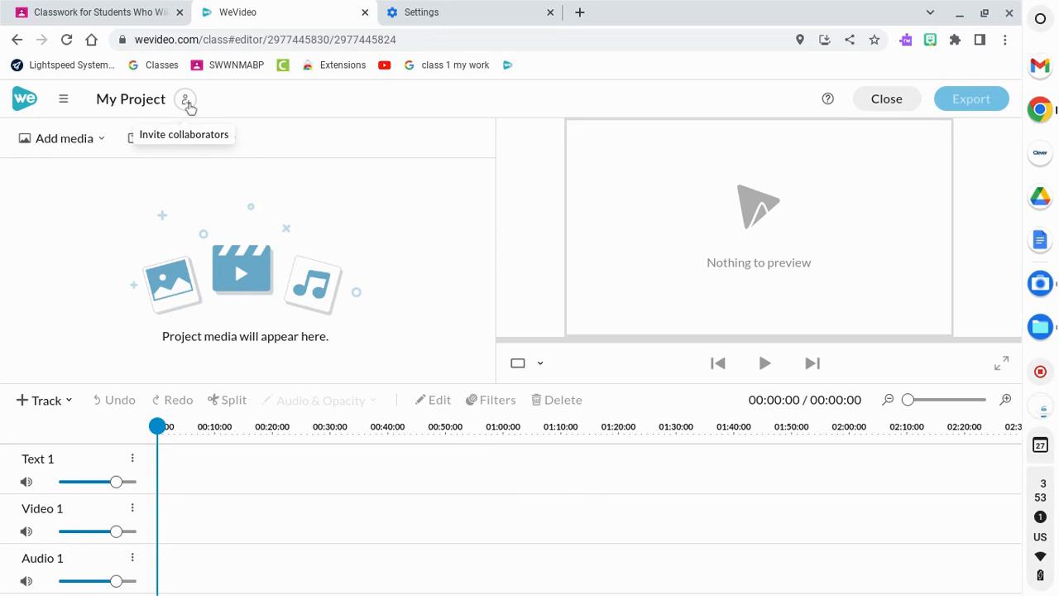
{"action": "left_click", "coordinate": [186, 100]}
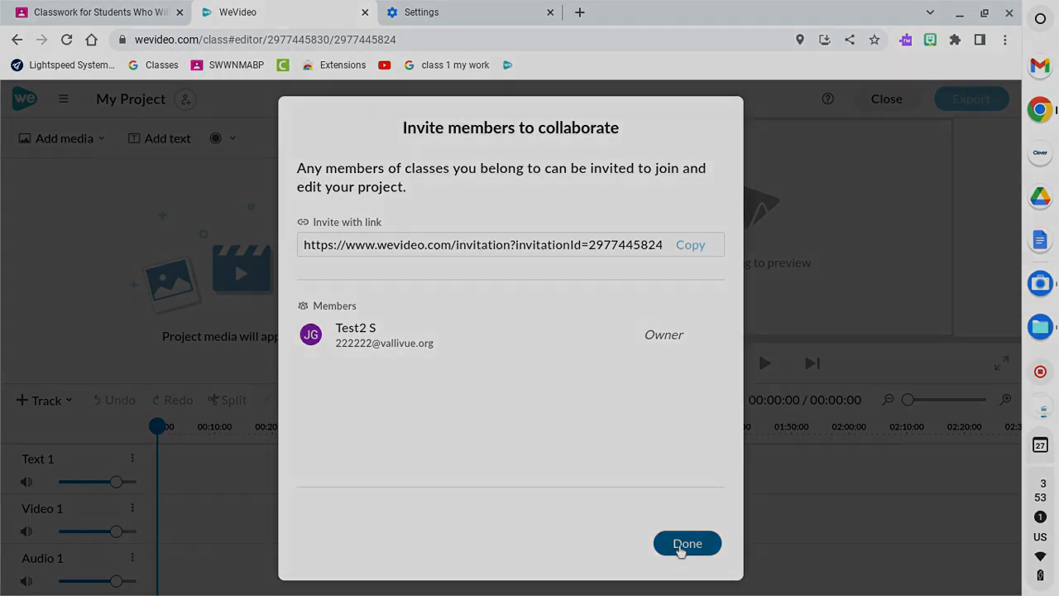
{"action": "left_click", "coordinate": [683, 544]}
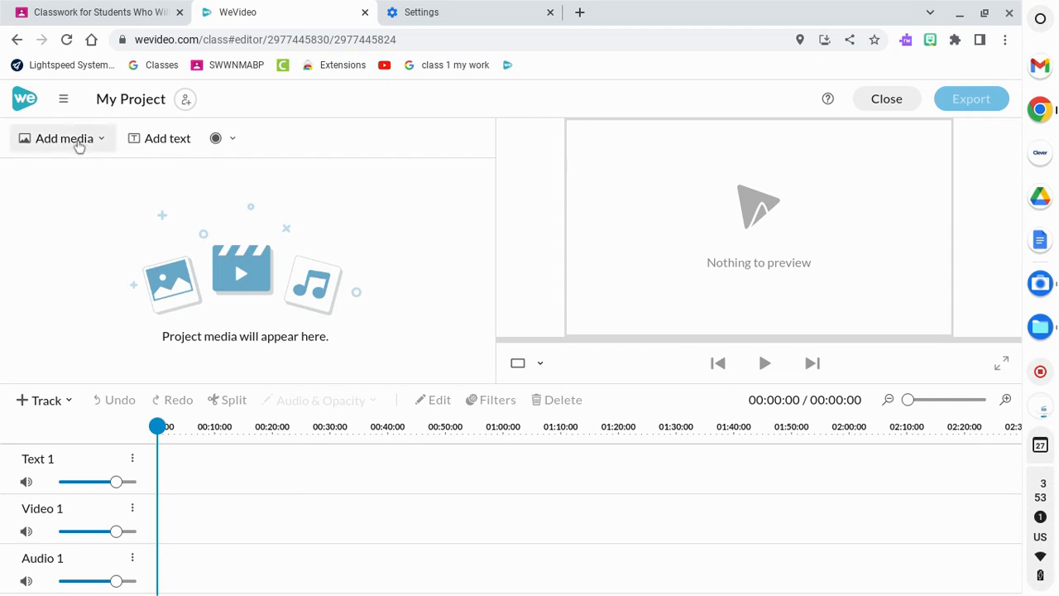
Step: Add the 20-second stock video of a waterfall running over mossy rocks to the project media
{"action": "left_click", "coordinate": [80, 145]}
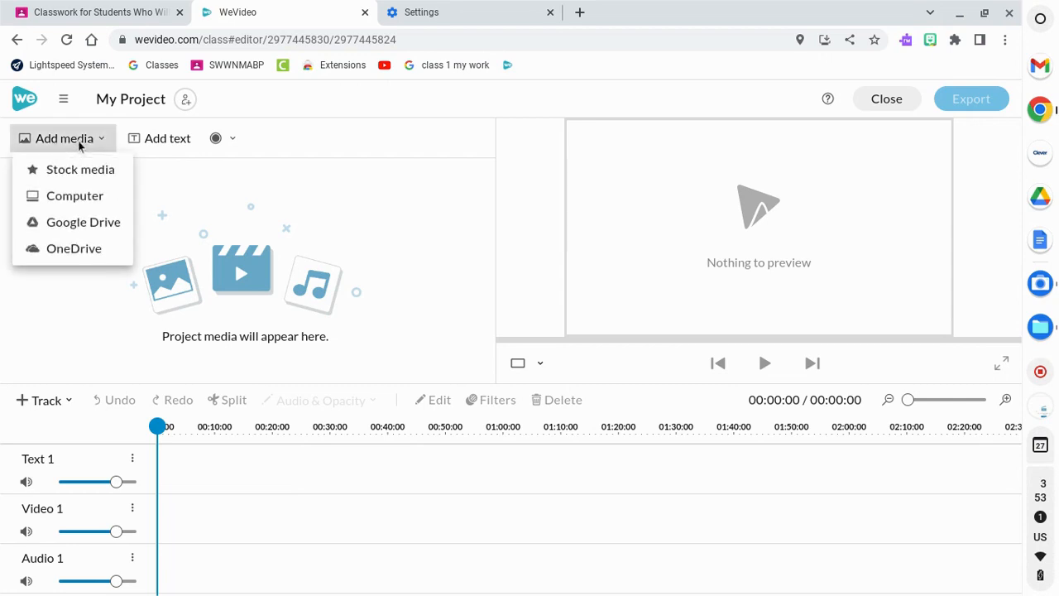
{"action": "left_click", "coordinate": [77, 171]}
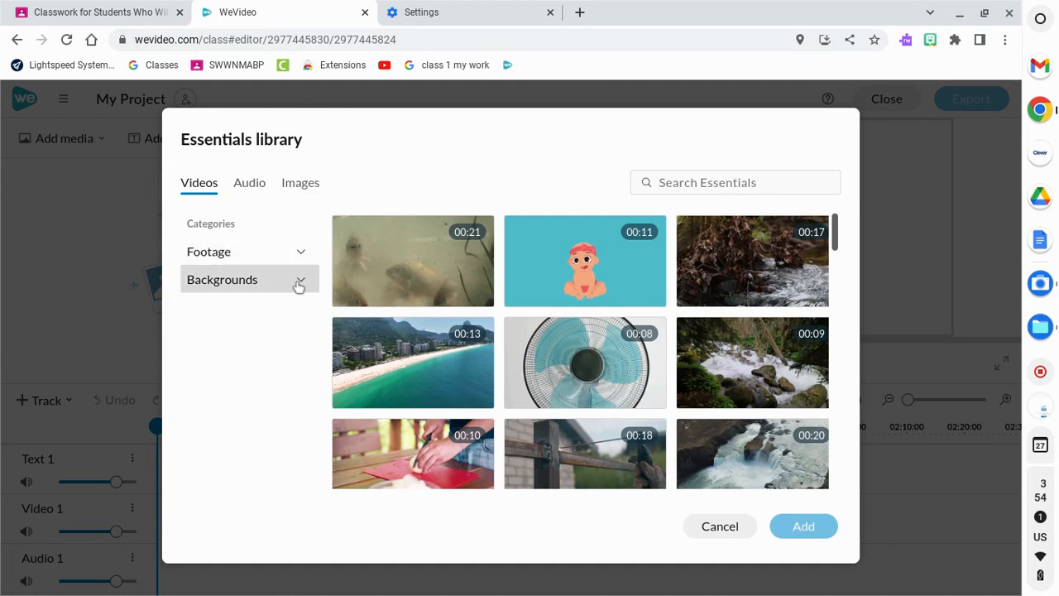
{"action": "scroll", "coordinate": [468, 334], "scroll_direction": "down", "scroll_amount": 7}
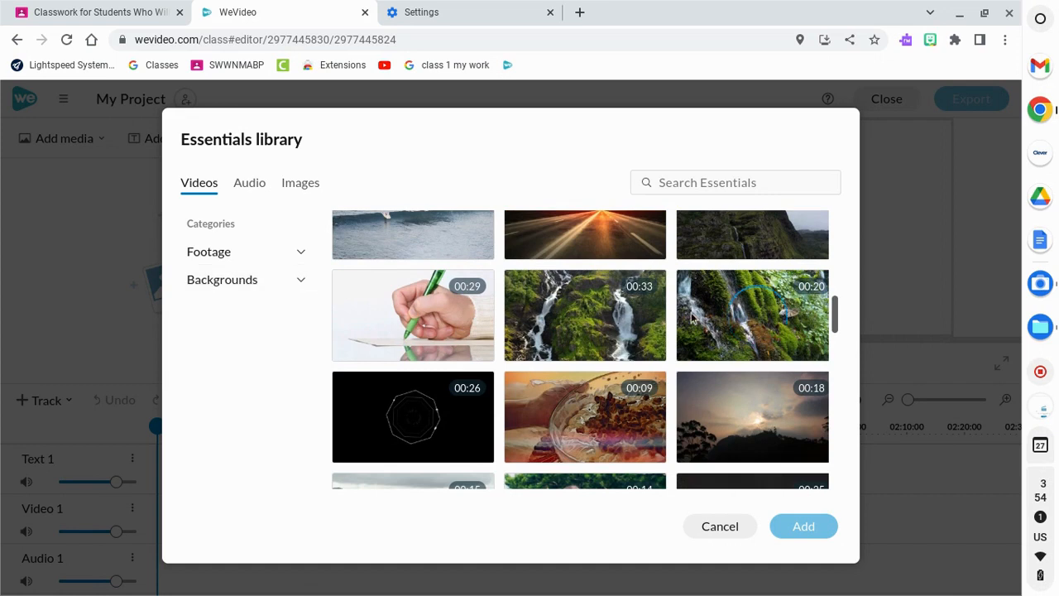
{"action": "left_click", "coordinate": [731, 325]}
{"action": "left_click", "coordinate": [803, 530]}
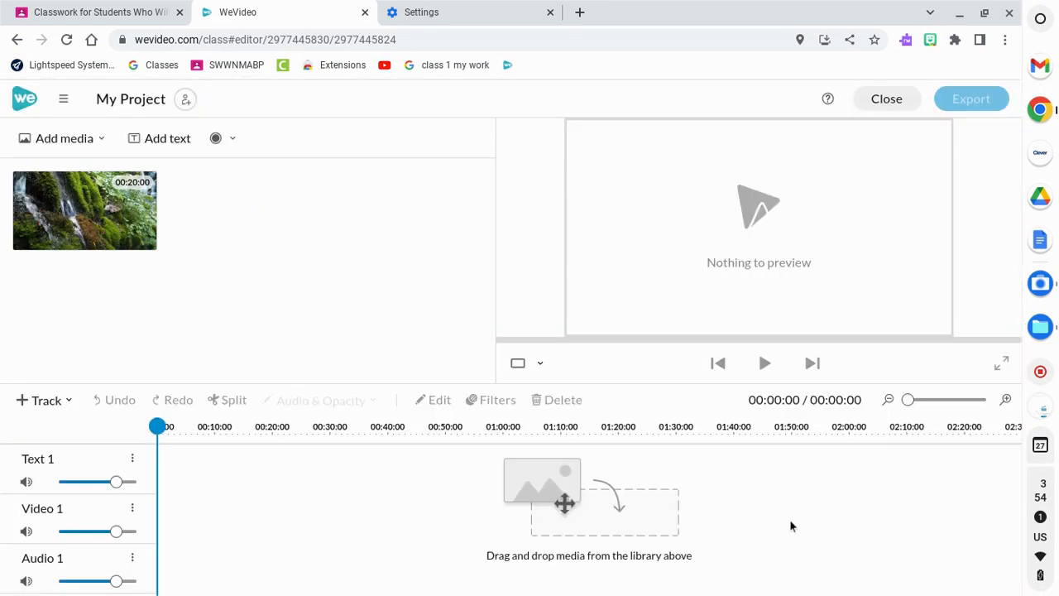
Step: Add the stock audio track "Stay Cool (Instrumental Edit)" to the project media
{"action": "left_click", "coordinate": [66, 140]}
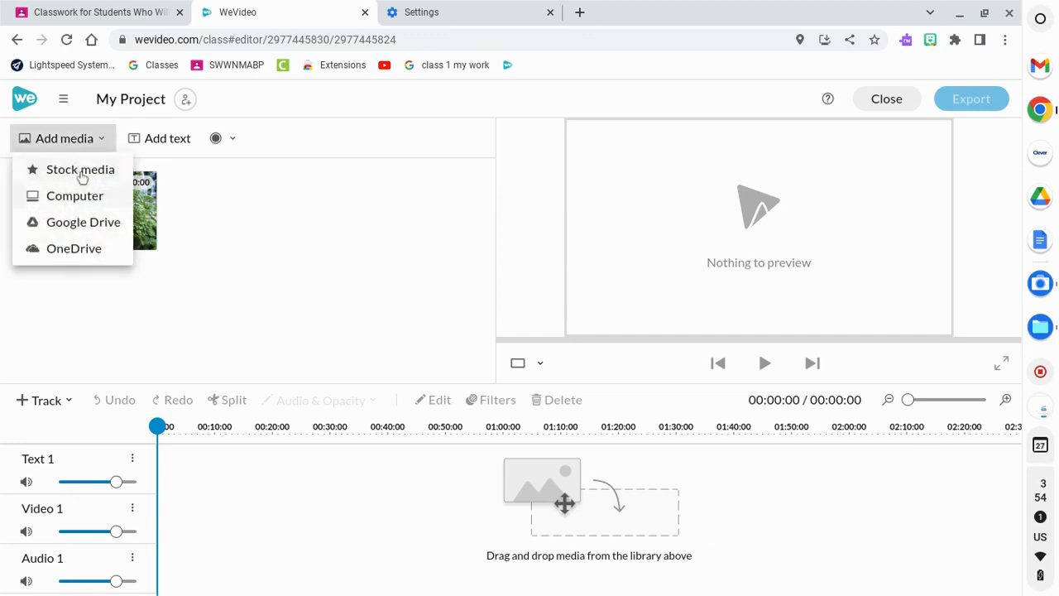
{"action": "left_click", "coordinate": [82, 172]}
{"action": "left_click", "coordinate": [249, 187]}
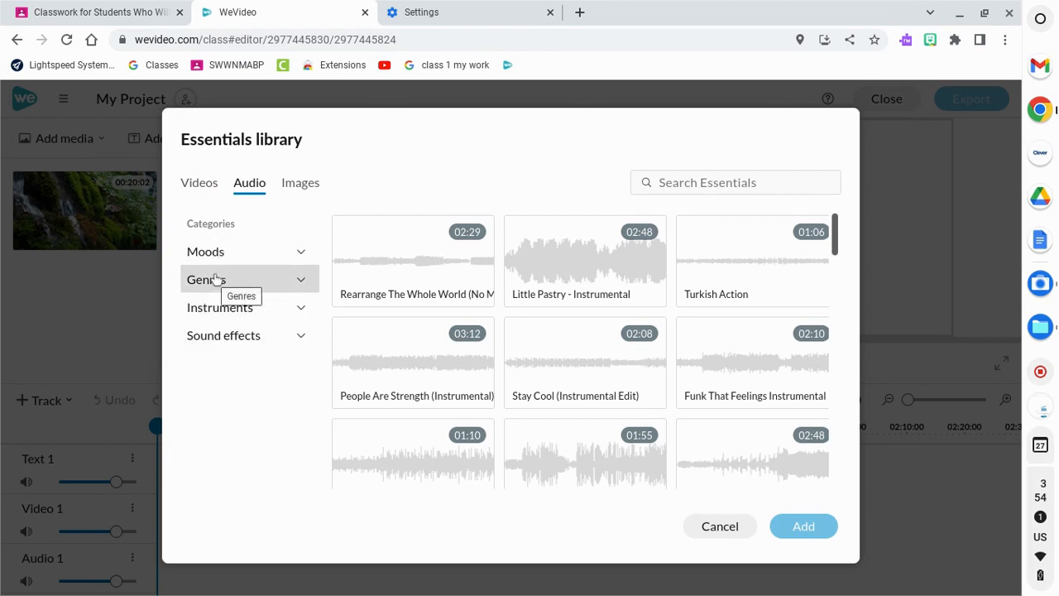
{"action": "left_click", "coordinate": [357, 342]}
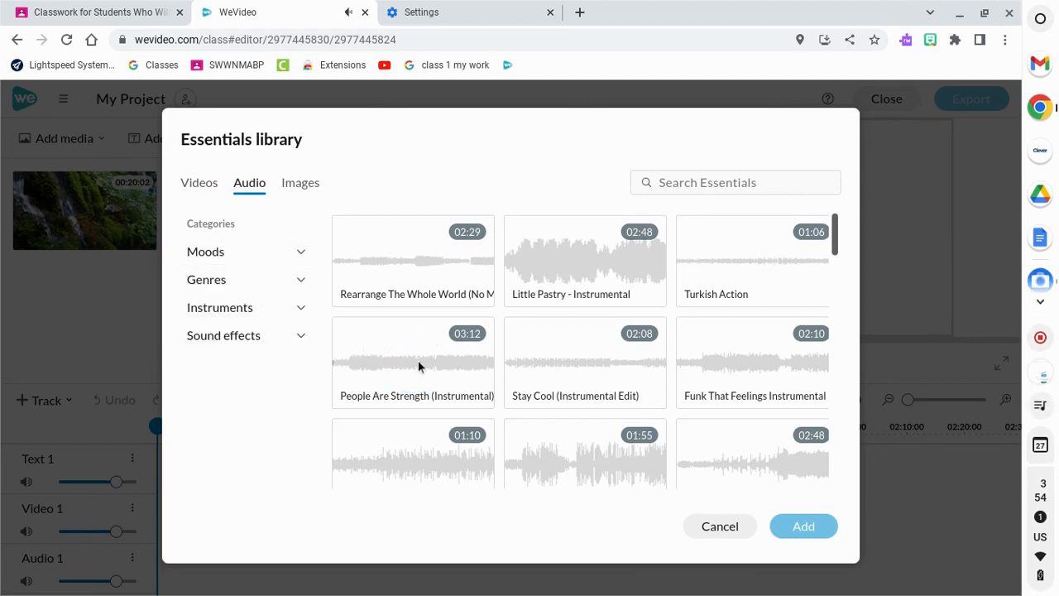
{"action": "mouse_move", "coordinate": [579, 367]}
{"action": "left_click", "coordinate": [580, 374]}
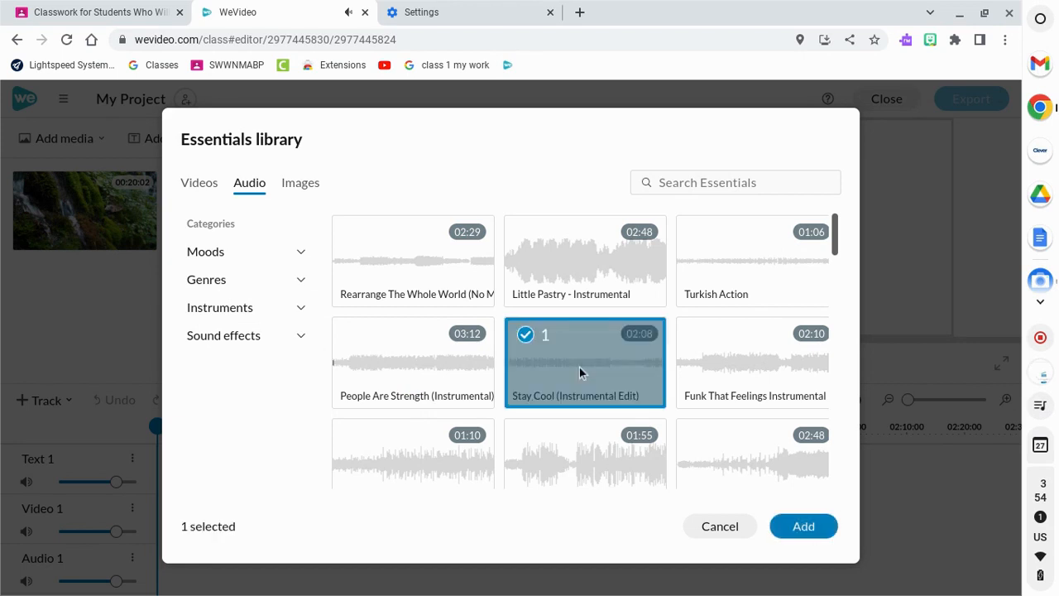
{"action": "left_click", "coordinate": [797, 528]}
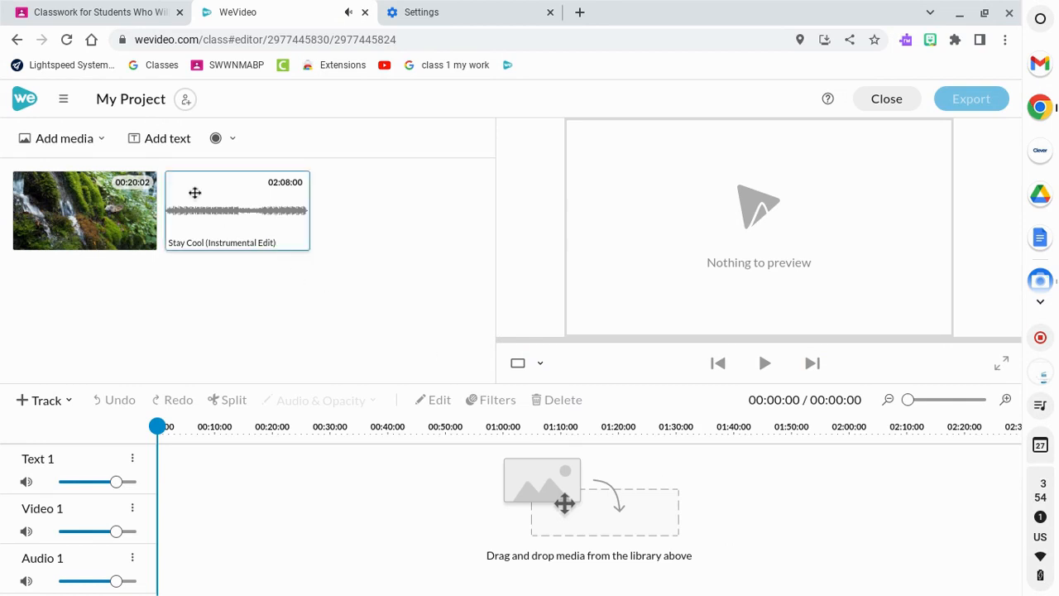
Step: Add the sunlit forest path image from the Photos & Graphics stock backgrounds to the project media
{"action": "left_click", "coordinate": [66, 143]}
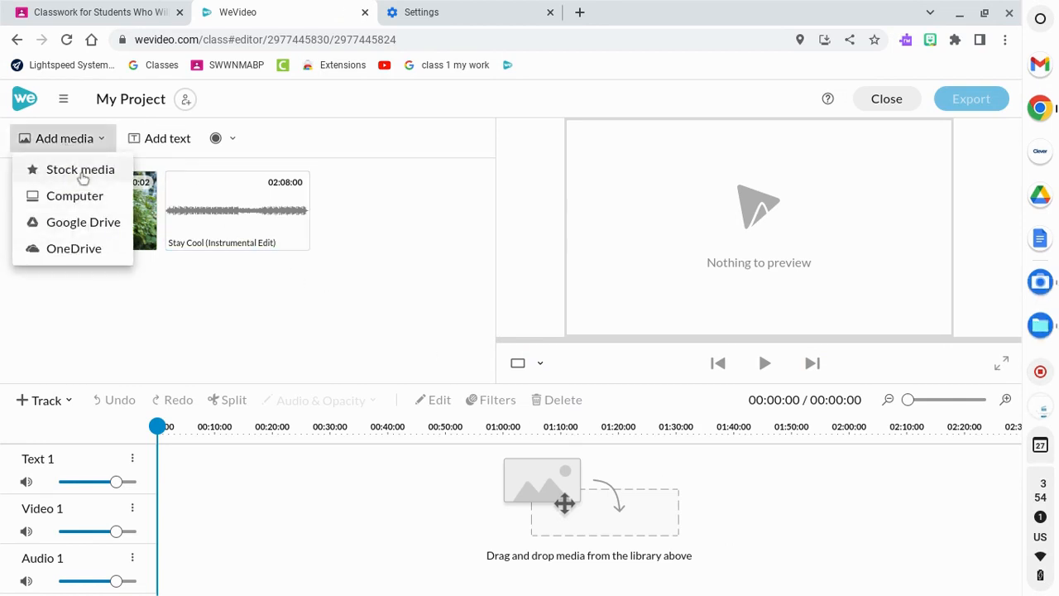
{"action": "left_click", "coordinate": [81, 172]}
{"action": "left_click", "coordinate": [304, 188]}
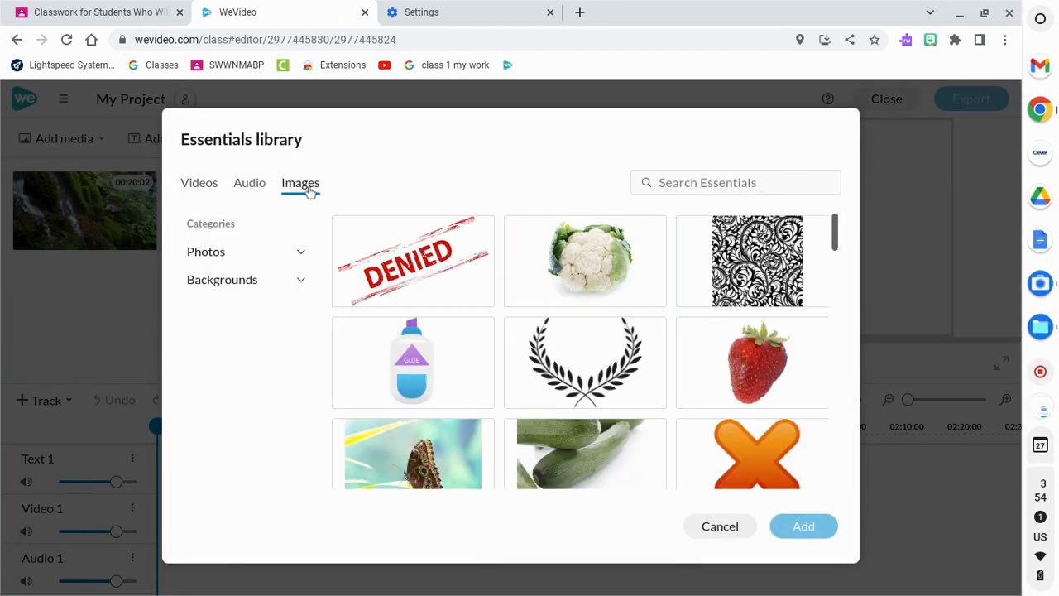
{"action": "scroll", "coordinate": [445, 323], "scroll_direction": "down", "scroll_amount": 3}
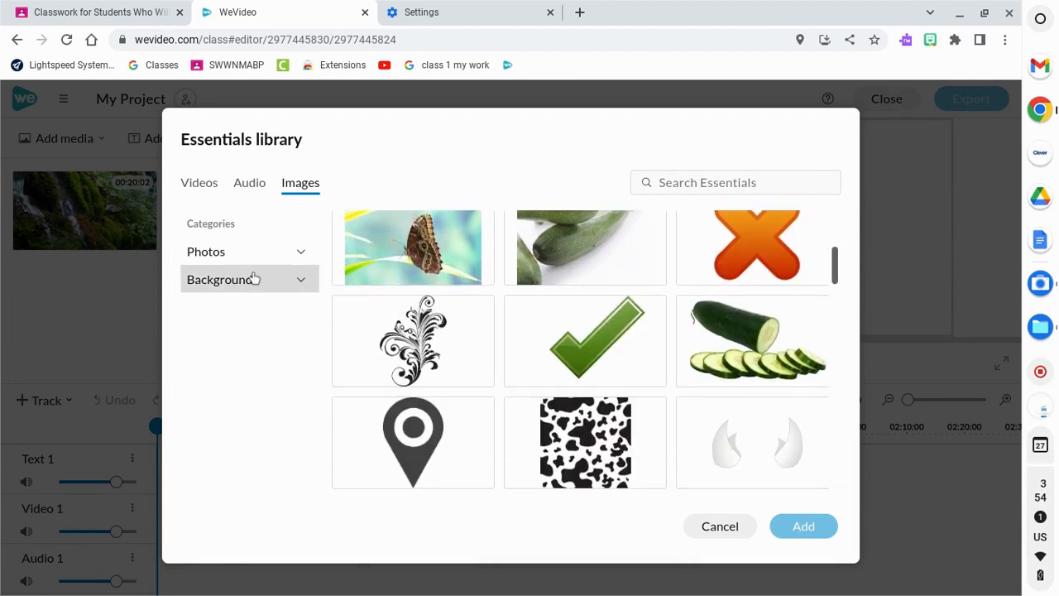
{"action": "left_click", "coordinate": [250, 281]}
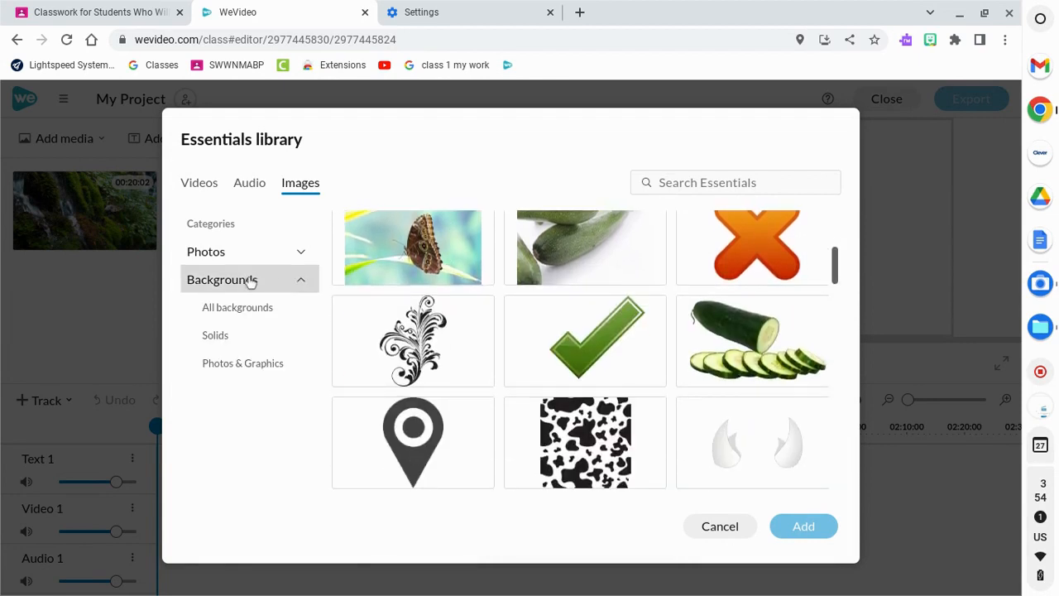
{"action": "left_click", "coordinate": [237, 336]}
{"action": "left_click", "coordinate": [234, 365]}
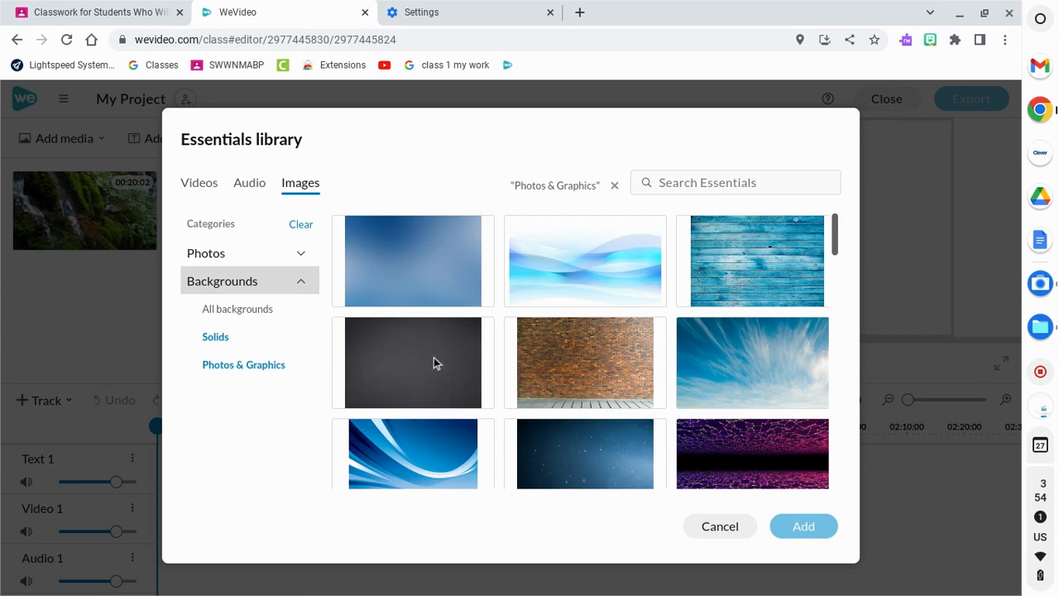
{"action": "scroll", "coordinate": [463, 348], "scroll_direction": "down", "scroll_amount": 3}
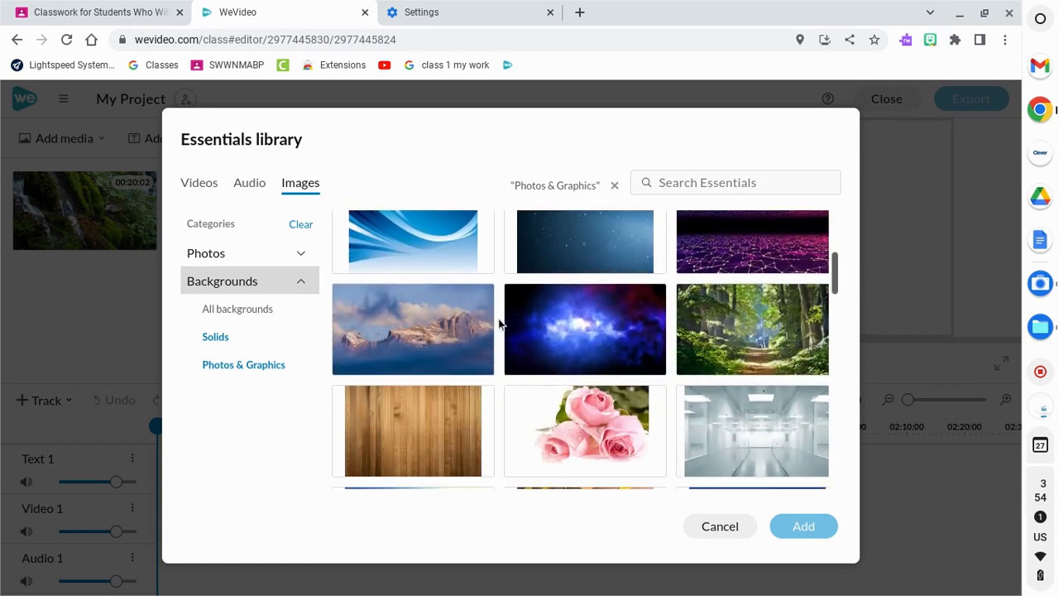
{"action": "left_click", "coordinate": [752, 329]}
{"action": "left_click", "coordinate": [790, 532]}
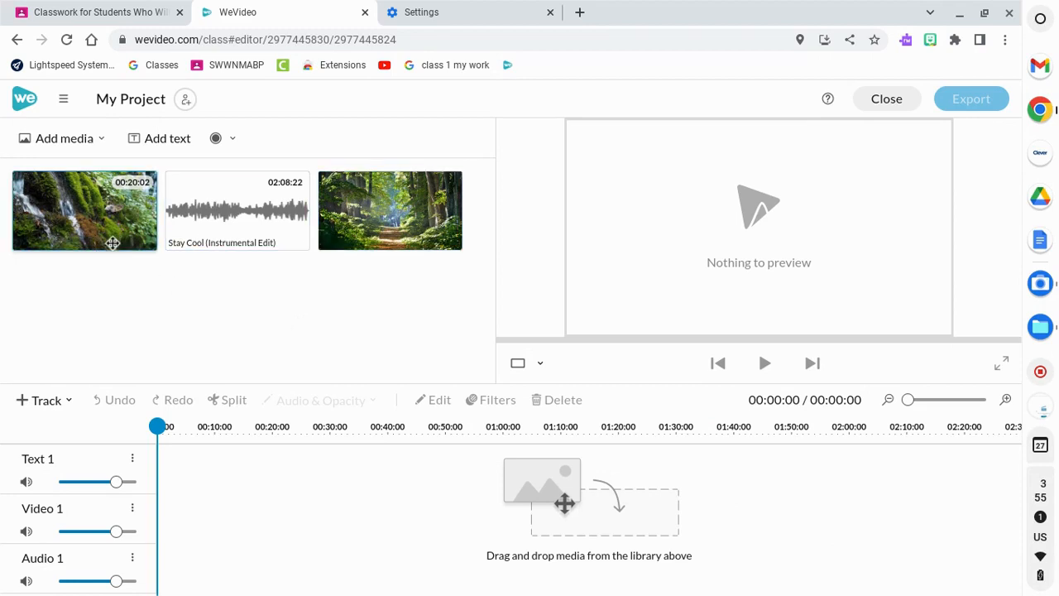
Step: Import both IMG_20230227_133424.jpg and VID_20230227_133337.mp4 from the computer's Camera folder into the project media
{"action": "left_click", "coordinate": [77, 140]}
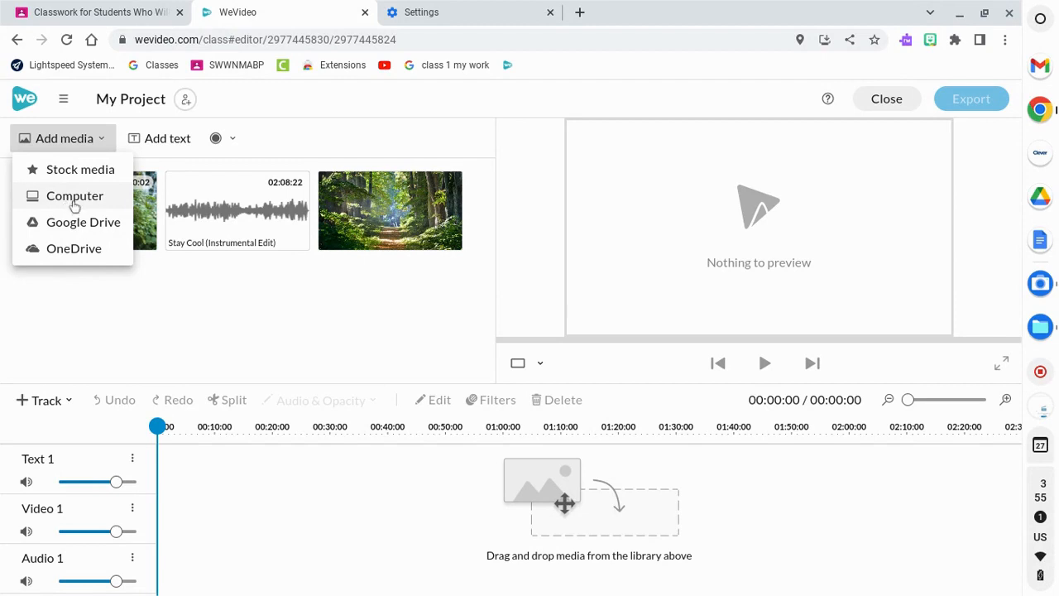
{"action": "left_click", "coordinate": [74, 199]}
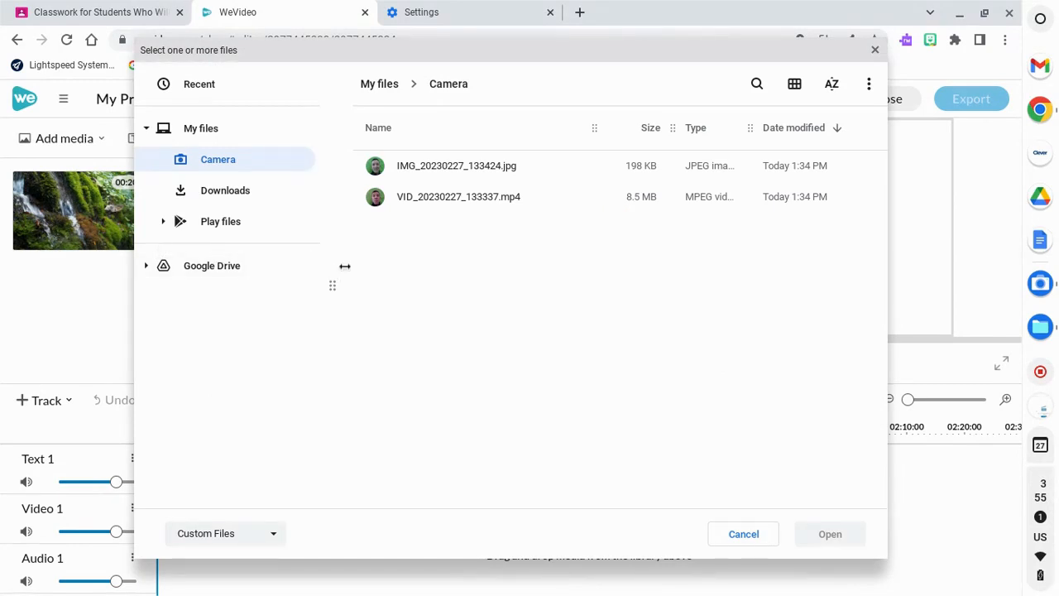
{"action": "left_click", "coordinate": [426, 168]}
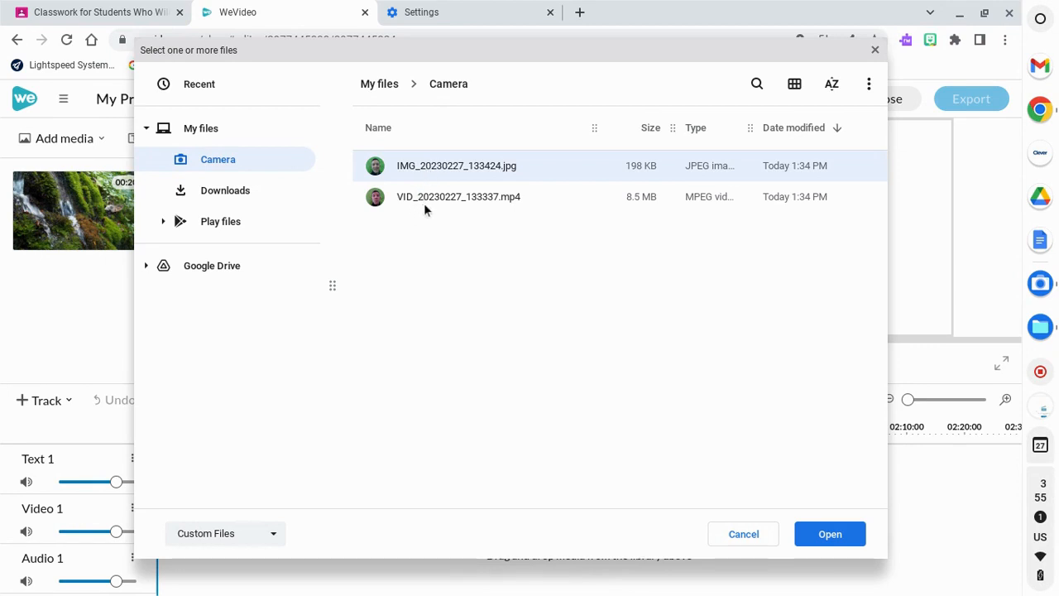
{"action": "left_click", "coordinate": [425, 200], "text": "ctrl"}
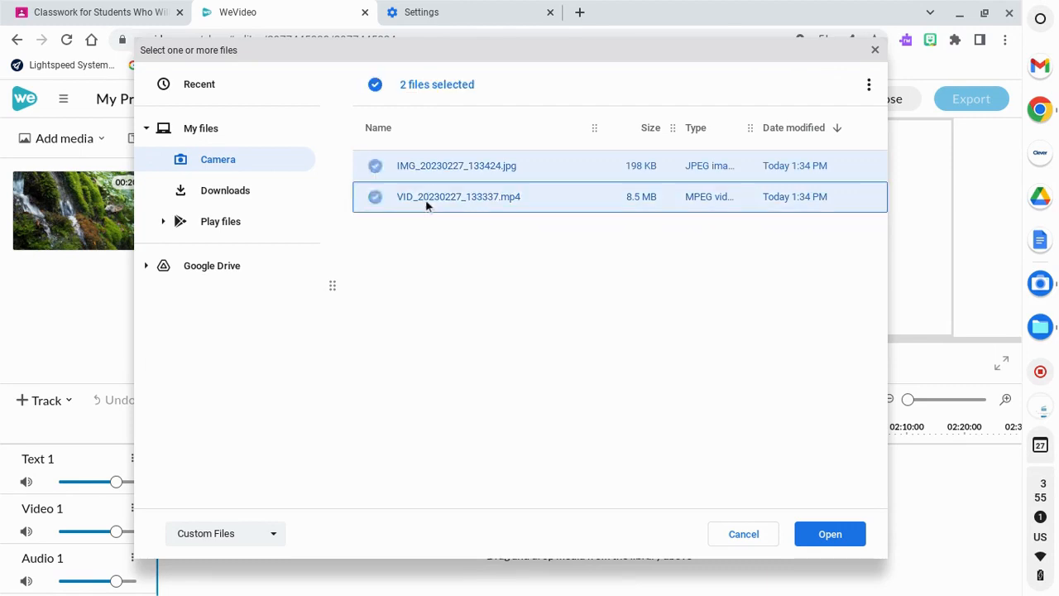
{"action": "left_click", "coordinate": [440, 270]}
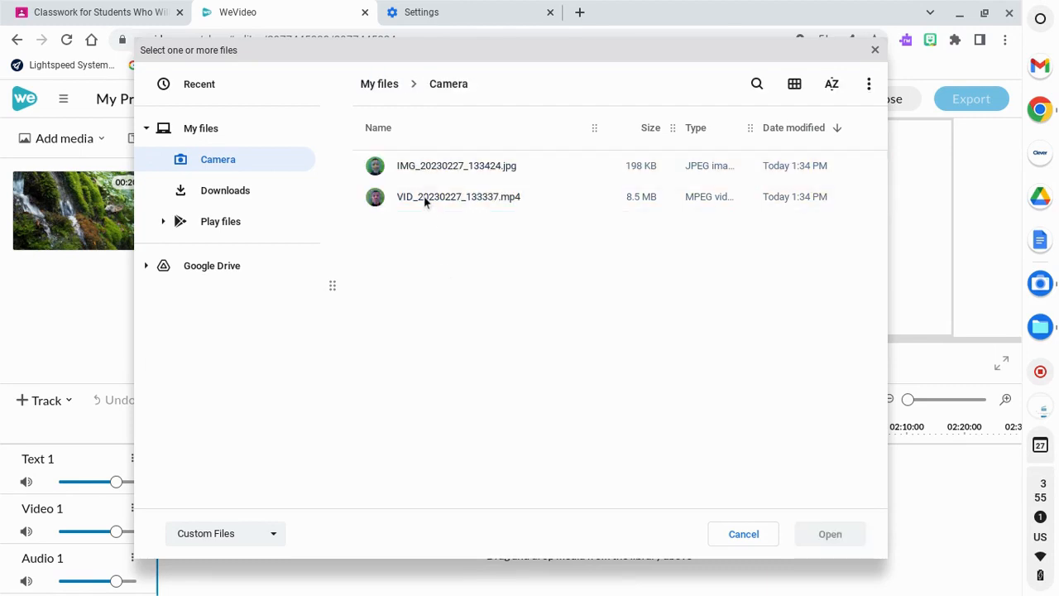
{"action": "key", "text": "ctrl+a"}
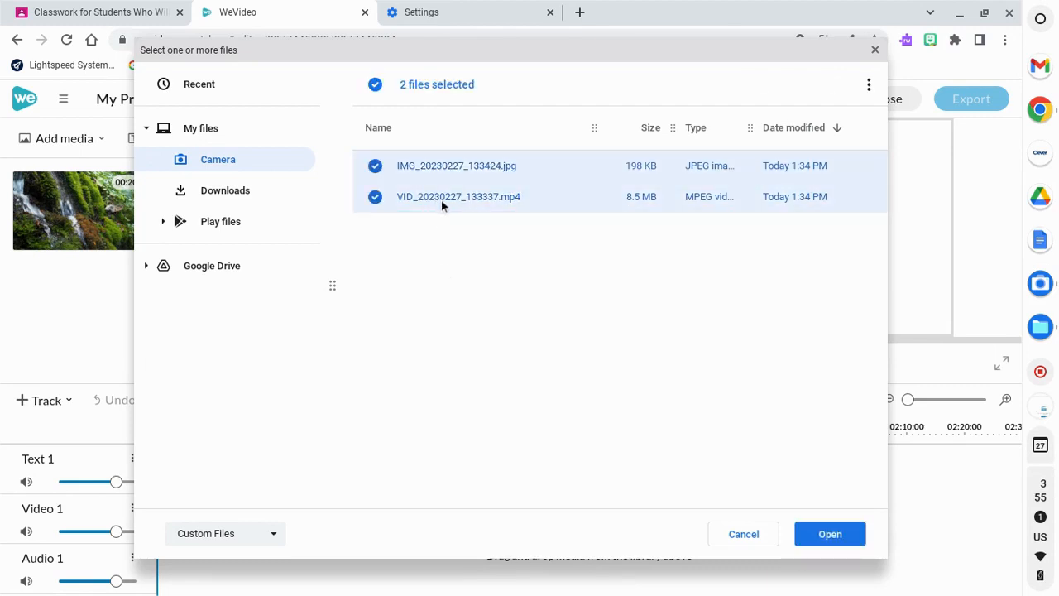
{"action": "left_click", "coordinate": [832, 542]}
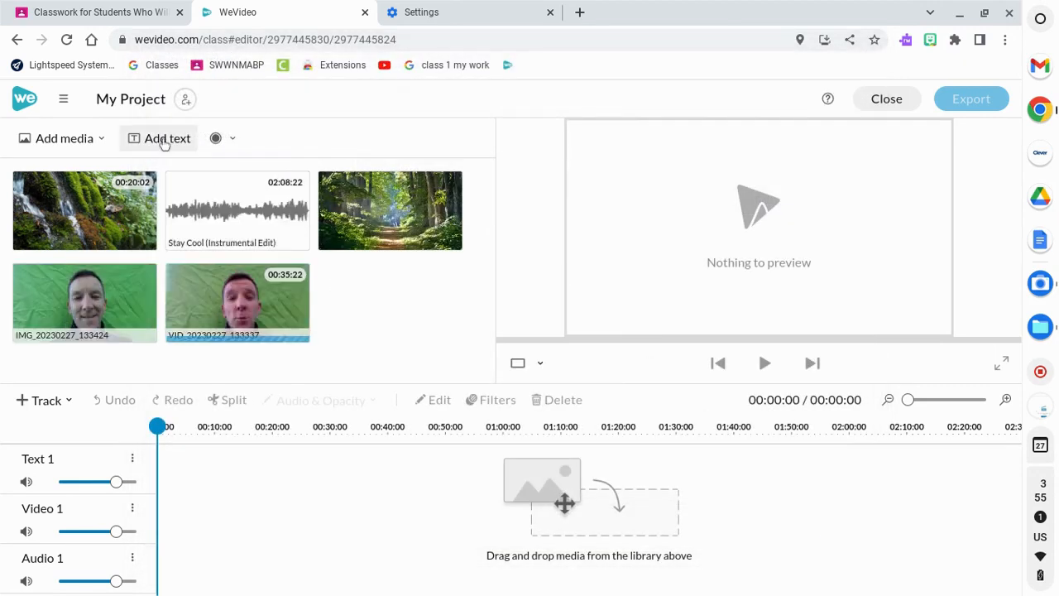
Step: Browse the motion text templates and add the centred "I want candy." title with coloured circles to the project media
{"action": "left_click", "coordinate": [164, 139]}
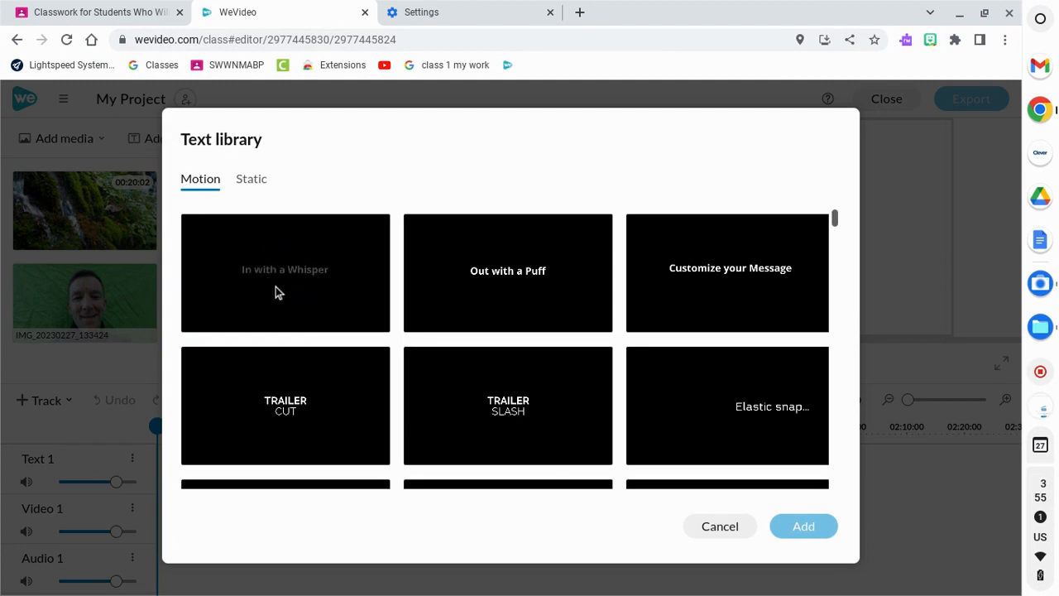
{"action": "scroll", "coordinate": [273, 287], "scroll_direction": "down", "scroll_amount": 2}
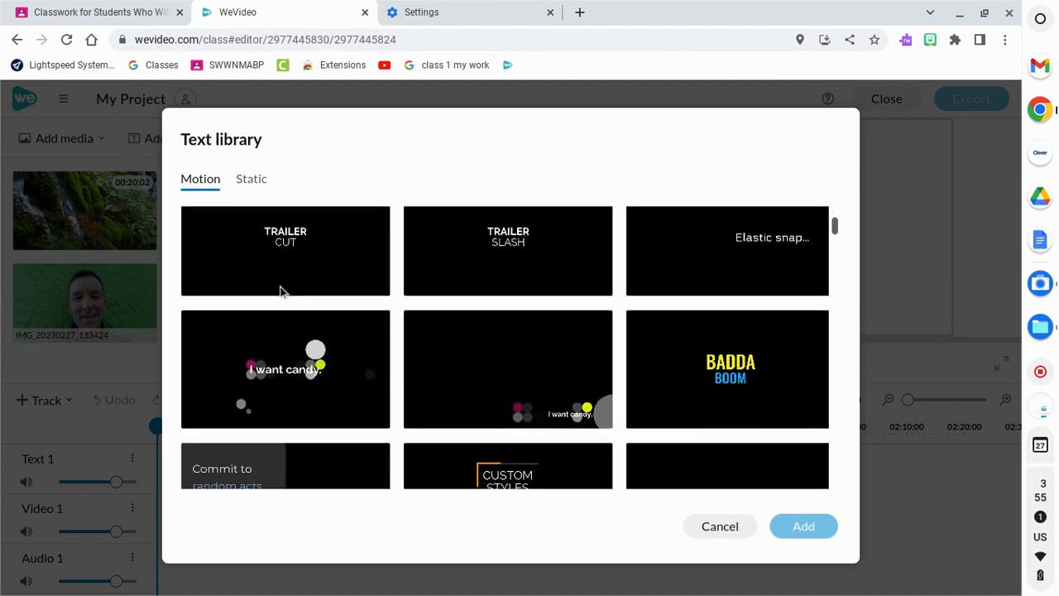
{"action": "scroll", "coordinate": [279, 291], "scroll_direction": "down", "scroll_amount": 1}
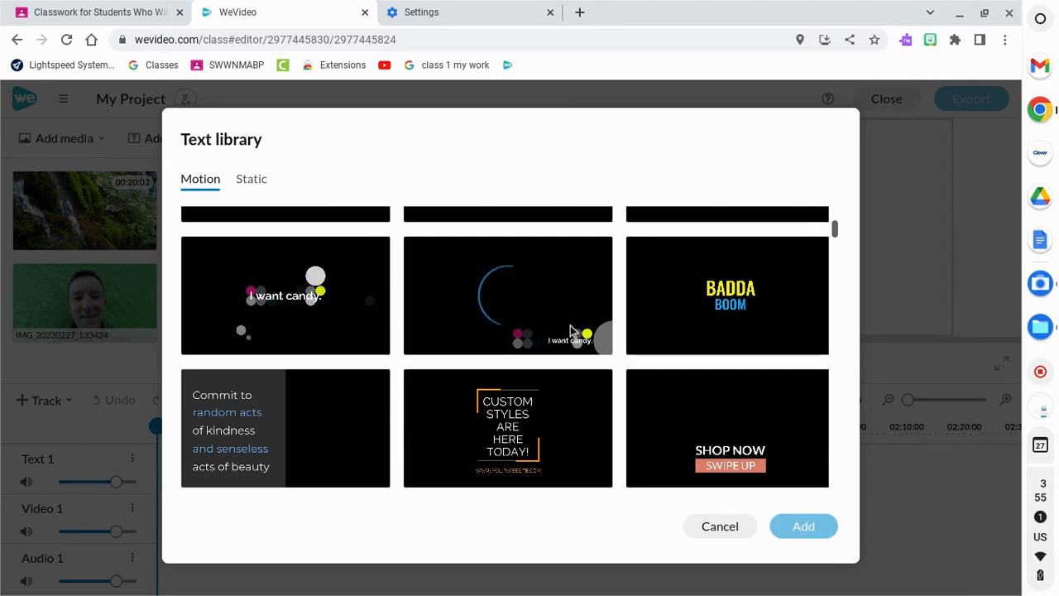
{"action": "scroll", "coordinate": [529, 319], "scroll_direction": "down", "scroll_amount": 4}
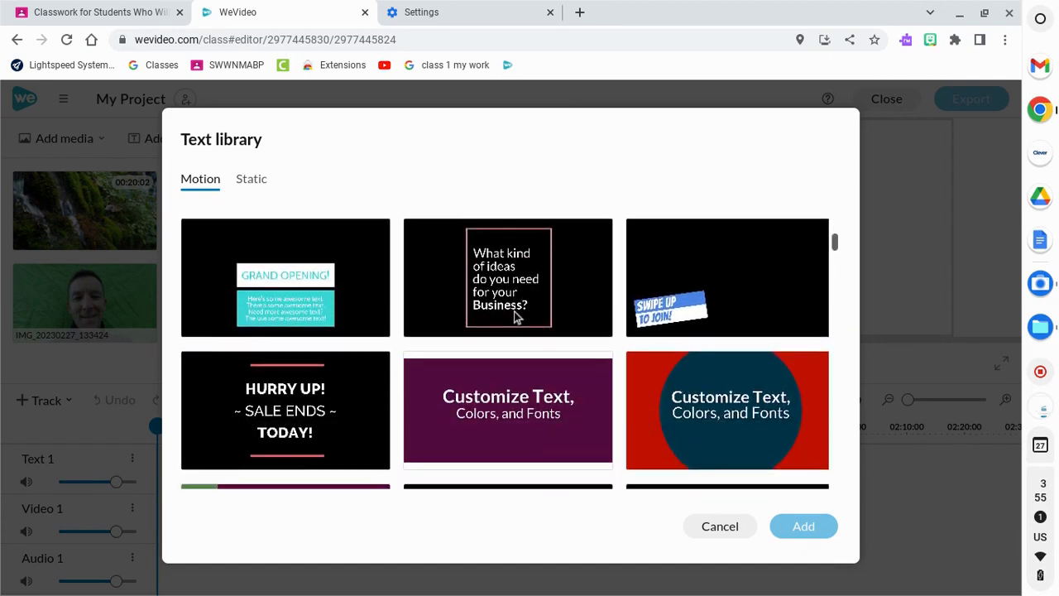
{"action": "scroll", "coordinate": [516, 314], "scroll_direction": "down", "scroll_amount": 4}
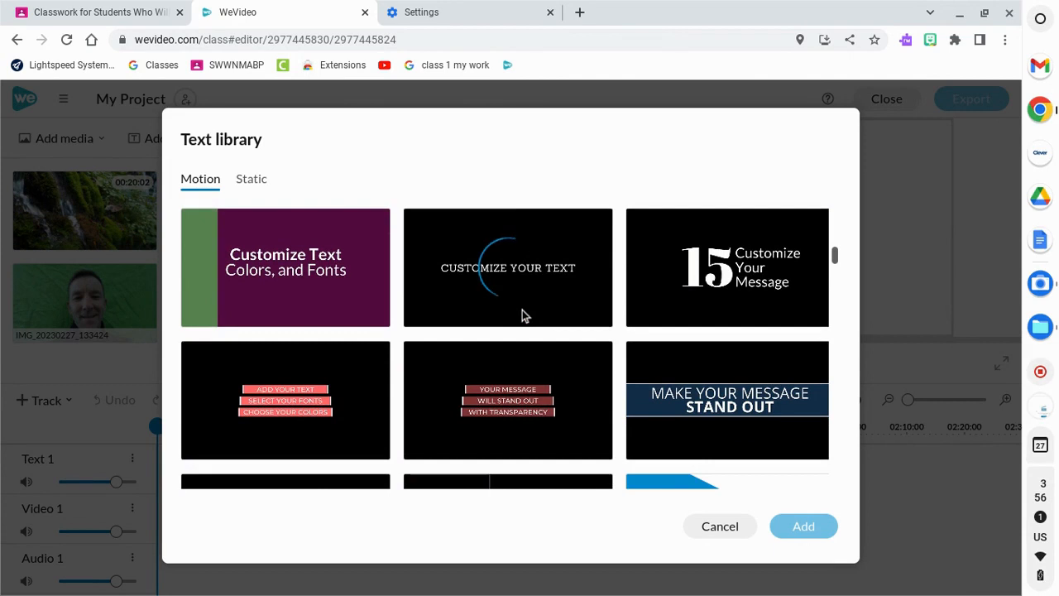
{"action": "scroll", "coordinate": [523, 313], "scroll_direction": "down", "scroll_amount": 4}
{"action": "scroll", "coordinate": [527, 314], "scroll_direction": "up", "scroll_amount": 5}
{"action": "scroll", "coordinate": [526, 315], "scroll_direction": "up", "scroll_amount": 8}
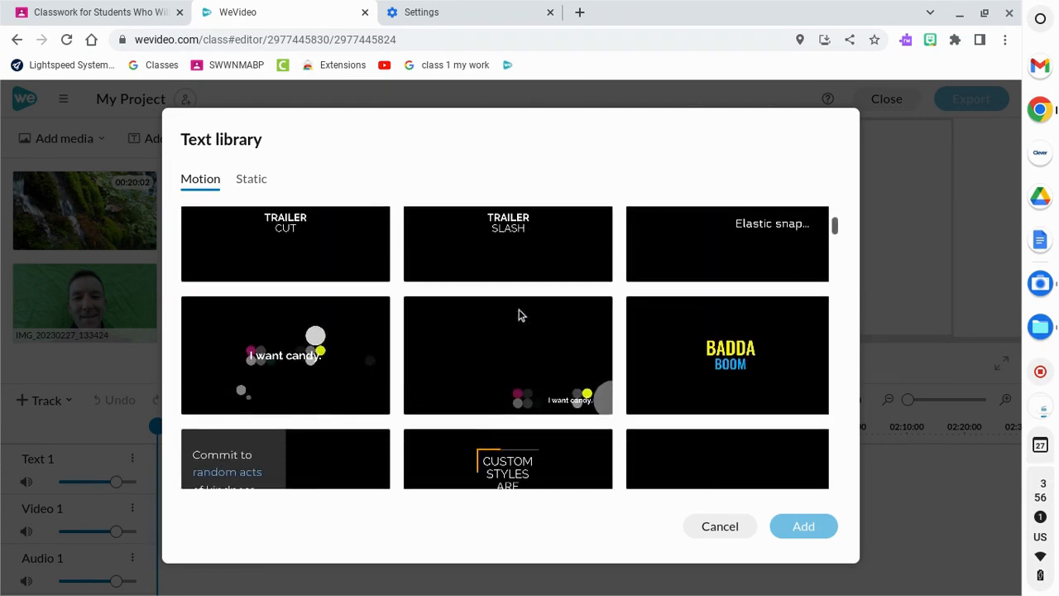
{"action": "scroll", "coordinate": [517, 313], "scroll_direction": "up", "scroll_amount": 3}
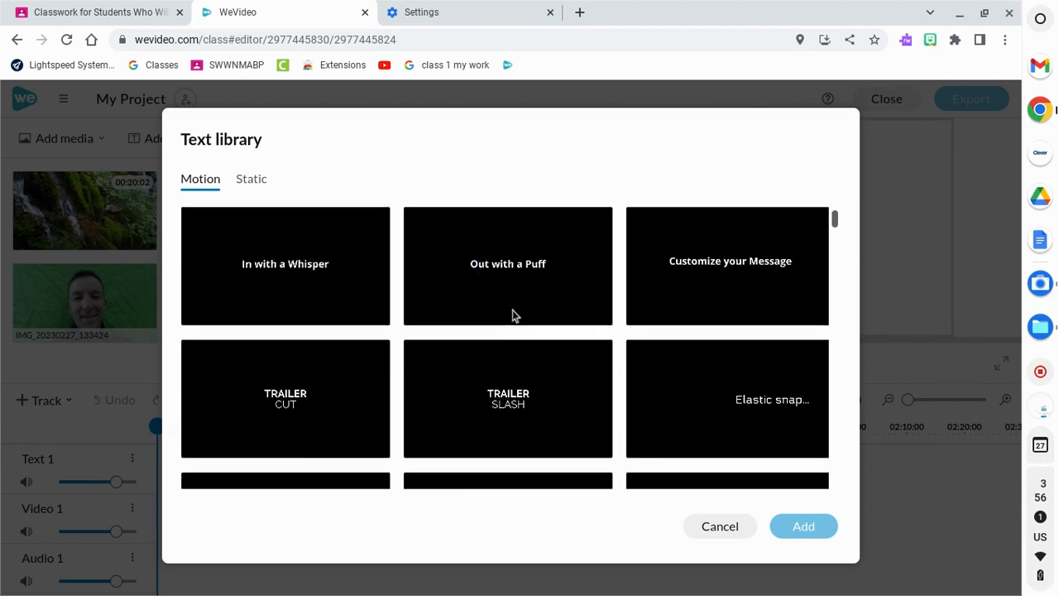
{"action": "scroll", "coordinate": [512, 314], "scroll_direction": "down", "scroll_amount": 2}
{"action": "left_click", "coordinate": [295, 361]}
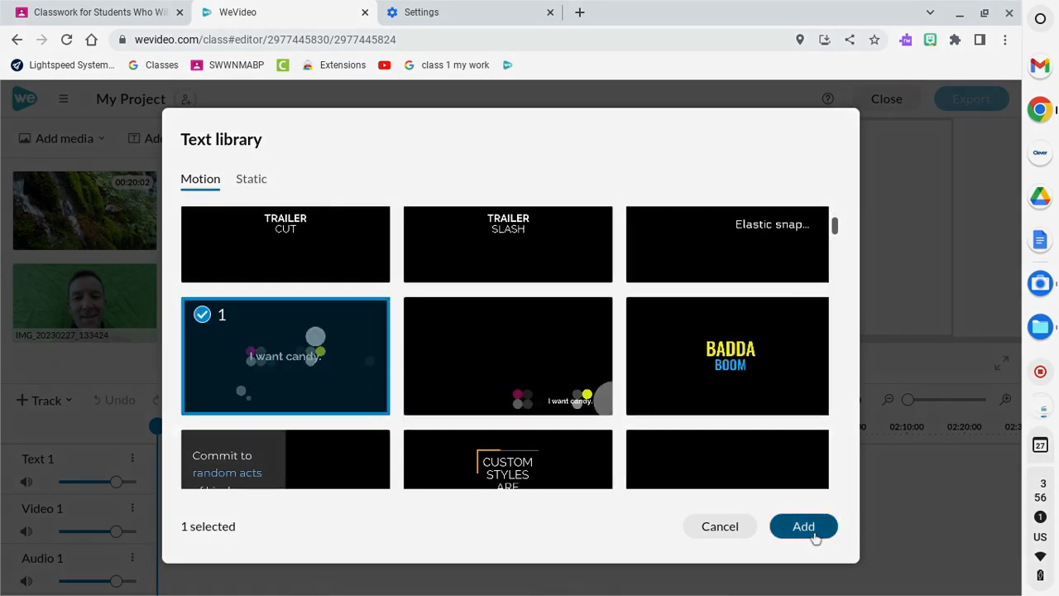
{"action": "left_click", "coordinate": [803, 526]}
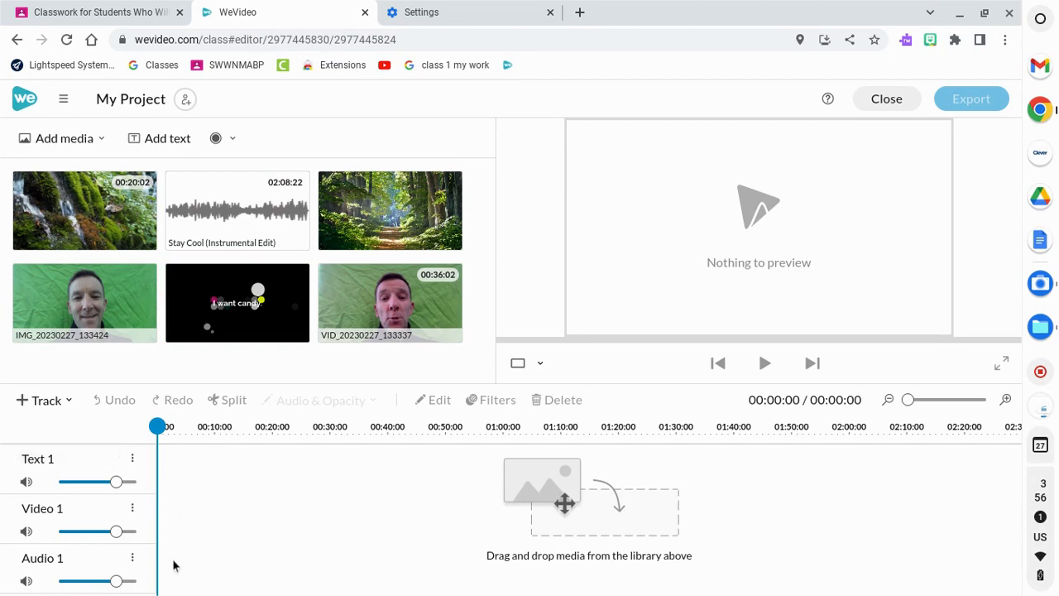
Step: Place the "Stay Cool (Instrumental Edit)" audio at the start of the Audio 1 track and show the track's audio level
{"action": "left_click_drag", "start_coordinate": [225, 217], "coordinate": [164, 572]}
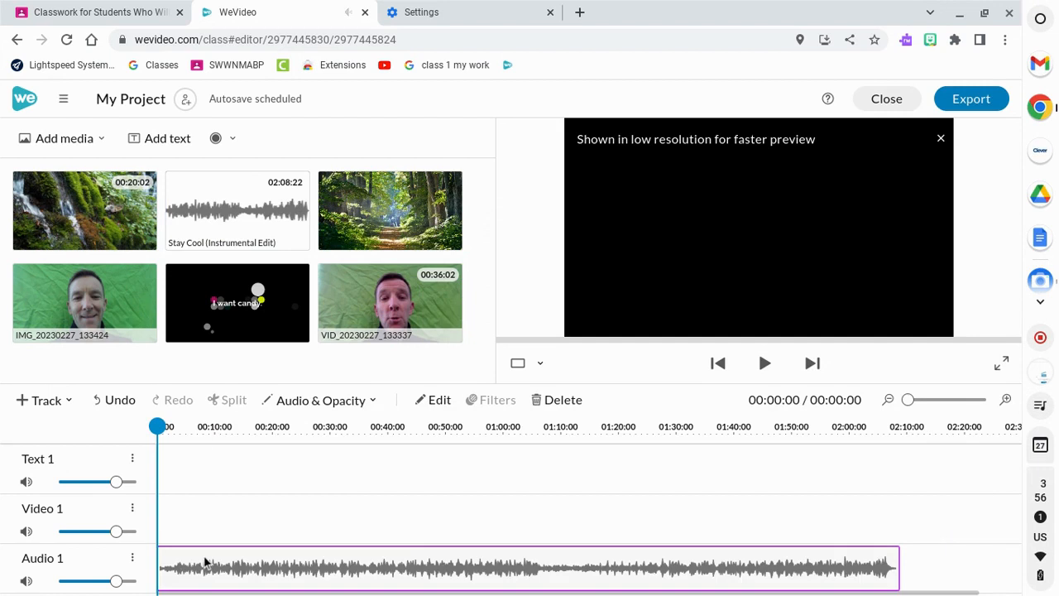
{"action": "left_click", "coordinate": [135, 561]}
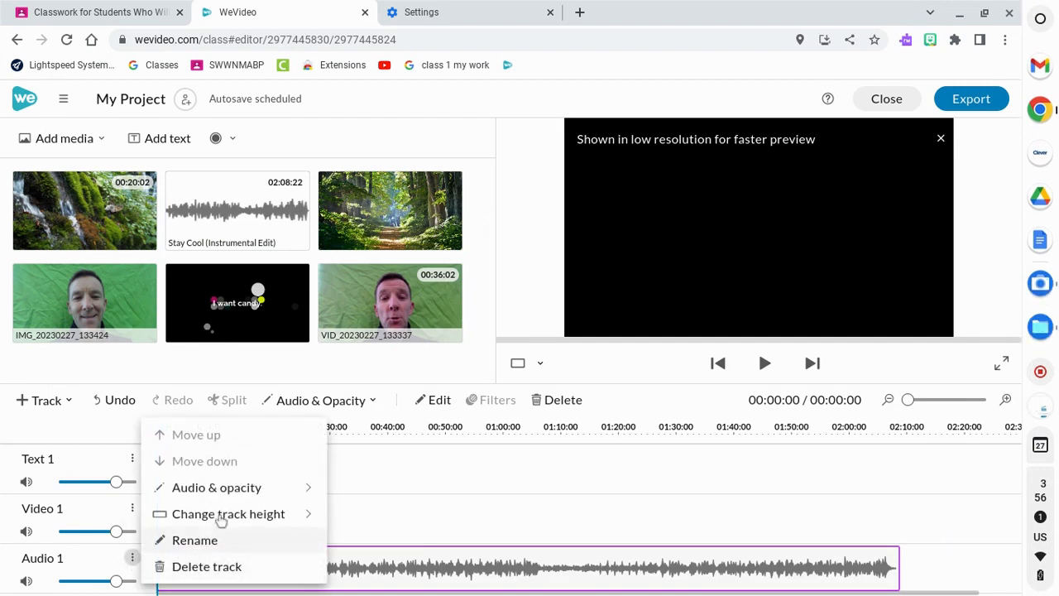
{"action": "mouse_move", "coordinate": [249, 490]}
{"action": "left_click", "coordinate": [348, 488]}
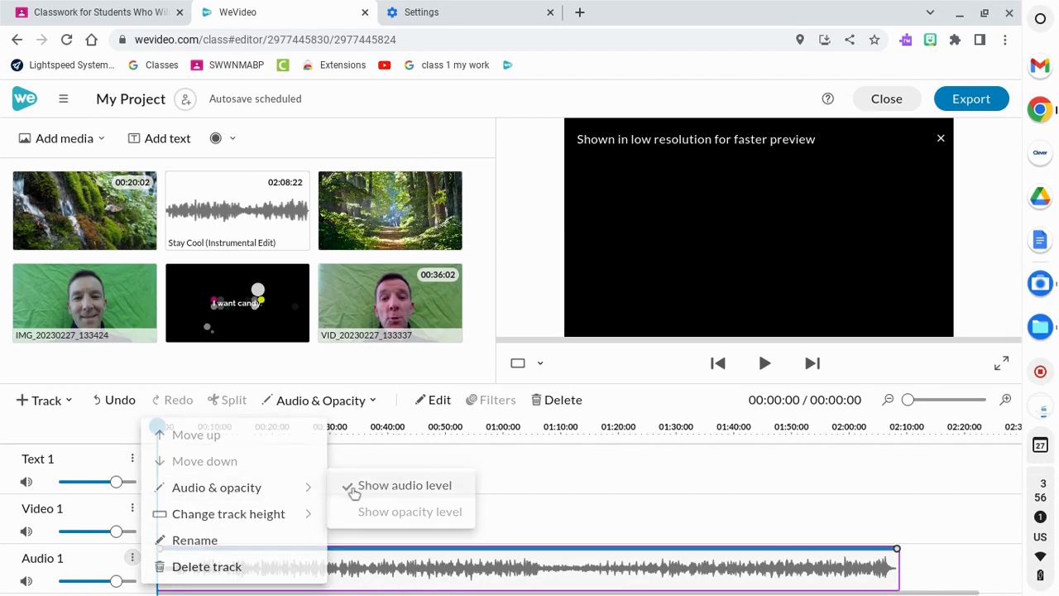
Step: Shape the audio clip's level with points lowered at about 4 s, raised at about 28 s and lowered at about 44 s
{"action": "left_click_drag", "start_coordinate": [207, 549], "coordinate": [180, 583]}
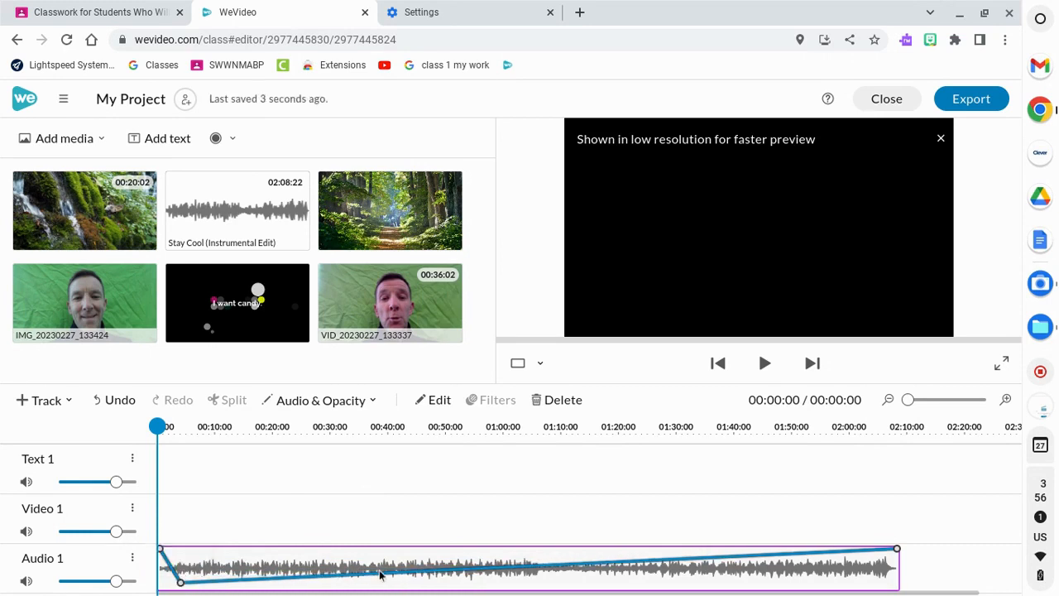
{"action": "left_click", "coordinate": [330, 576]}
{"action": "left_click_drag", "start_coordinate": [330, 576], "coordinate": [328, 559]}
{"action": "left_click_drag", "start_coordinate": [409, 553], "coordinate": [410, 581]}
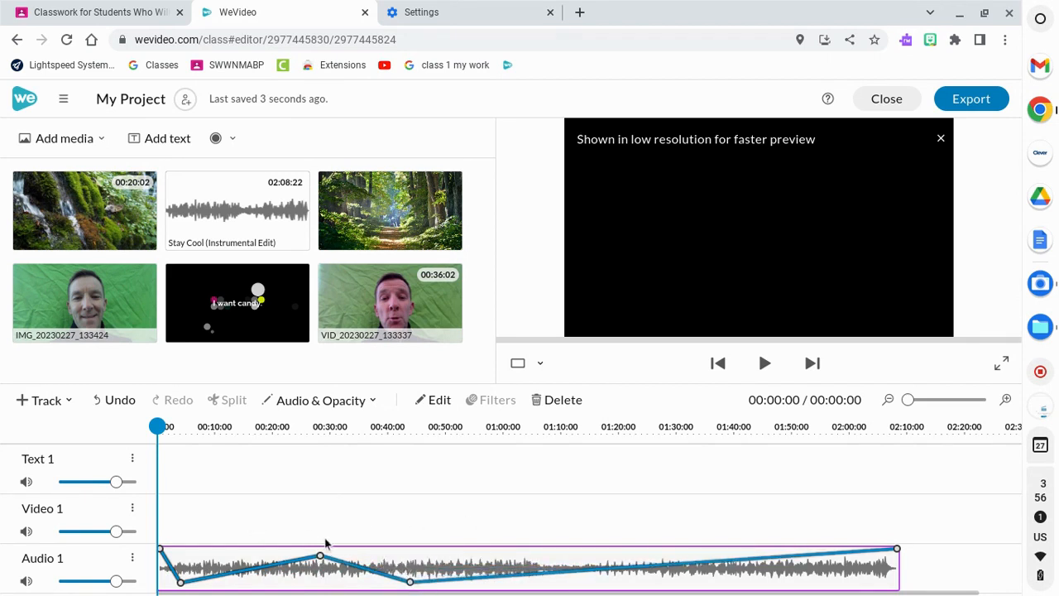
Step: Split the audio clip at about 01:14, delete its first part and place the remaining part at the timeline's start
{"action": "left_click_drag", "start_coordinate": [159, 426], "coordinate": [586, 457]}
{"action": "left_click", "coordinate": [245, 403]}
{"action": "left_click", "coordinate": [340, 565]}
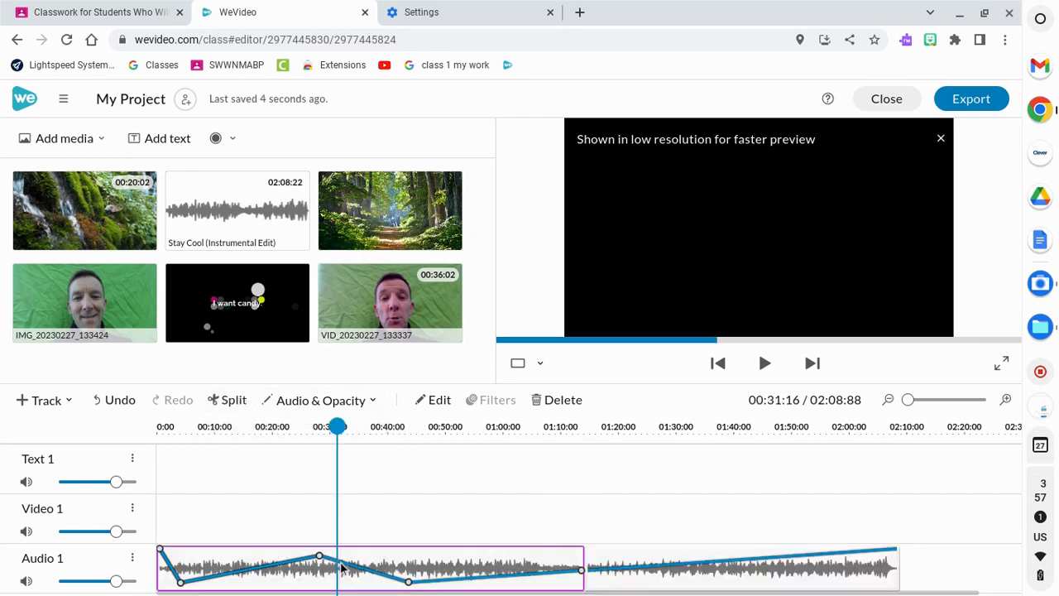
{"action": "key", "text": "Delete"}
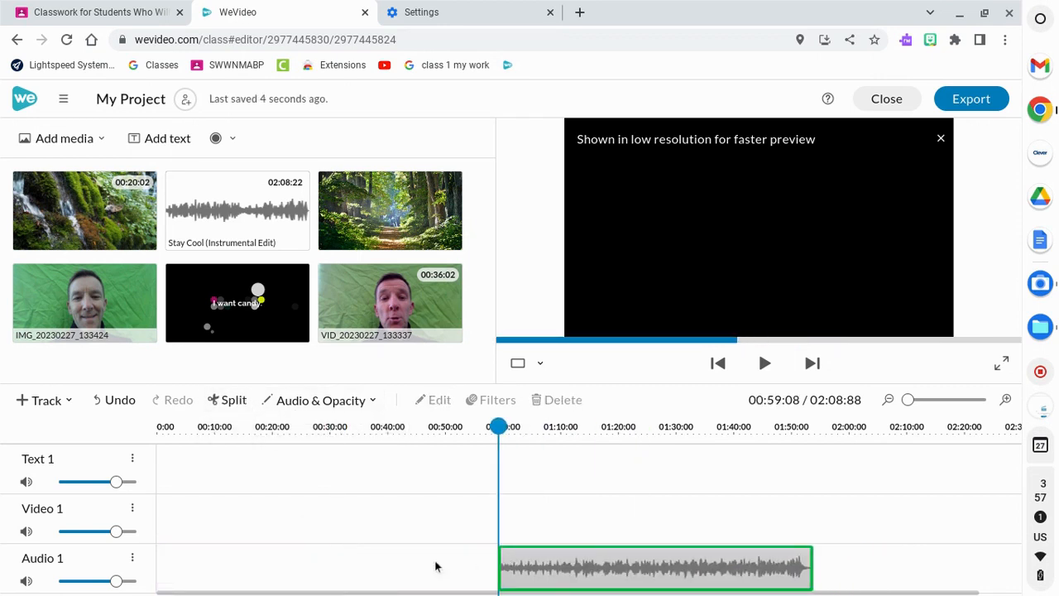
{"action": "left_click", "coordinate": [203, 556]}
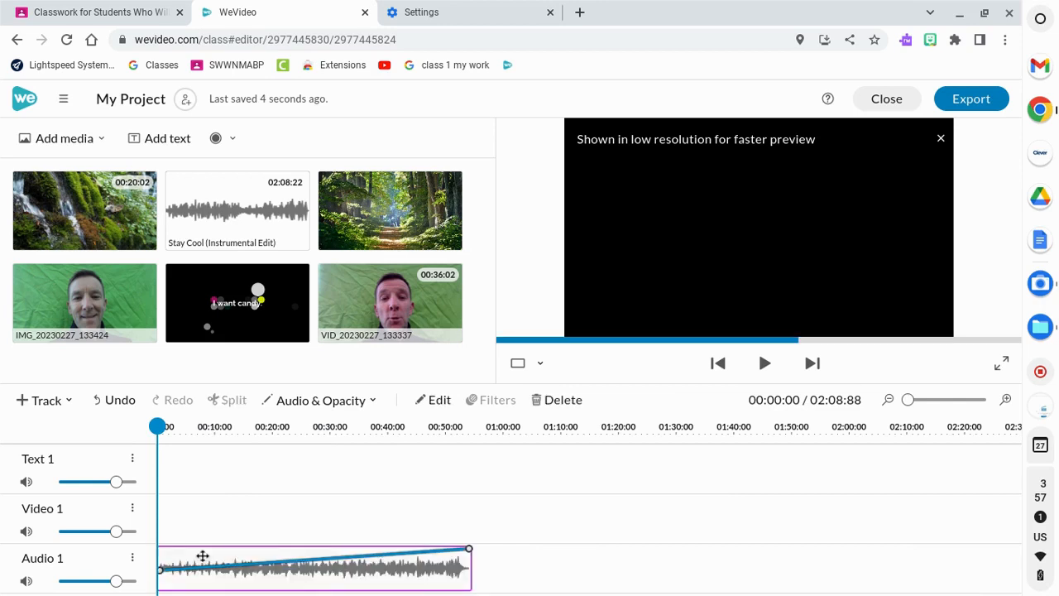
Step: Lower the remaining audio clip's level with one point at about 4 s and another at about 50 s
{"action": "mouse_move", "coordinate": [162, 570]}
{"action": "left_click_drag", "start_coordinate": [184, 569], "coordinate": [181, 583]}
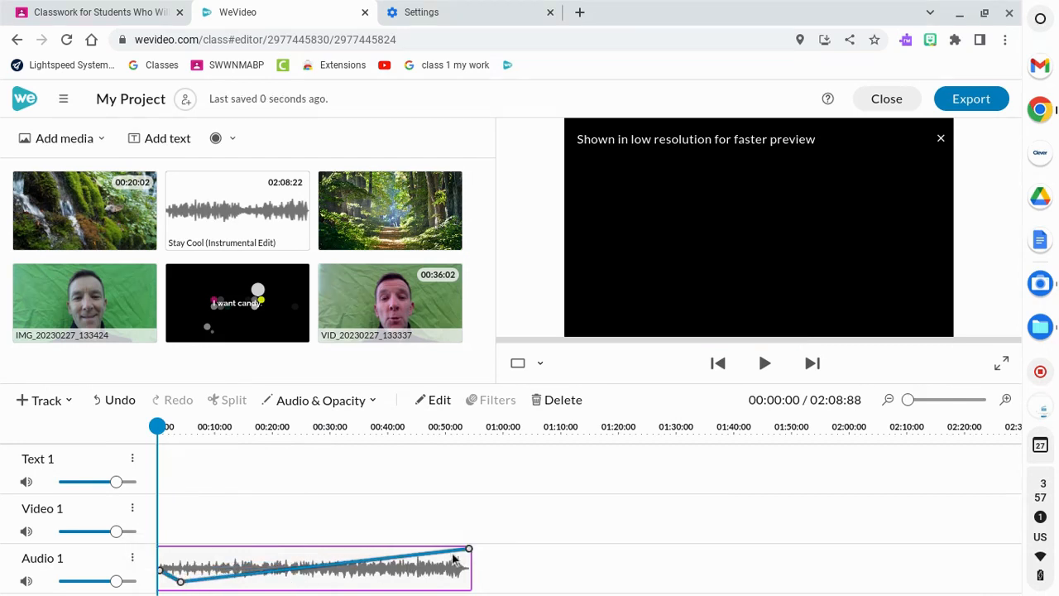
{"action": "left_click_drag", "start_coordinate": [450, 550], "coordinate": [449, 567]}
{"action": "left_click_drag", "start_coordinate": [449, 567], "coordinate": [450, 582]}
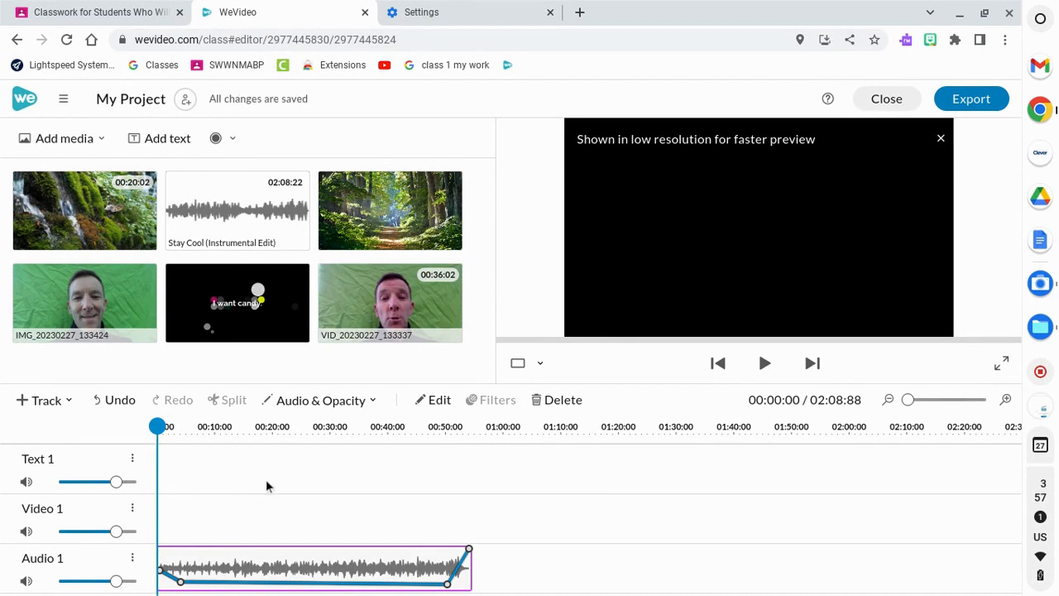
Step: Add a new Video / Text track to the timeline
{"action": "left_click", "coordinate": [64, 402]}
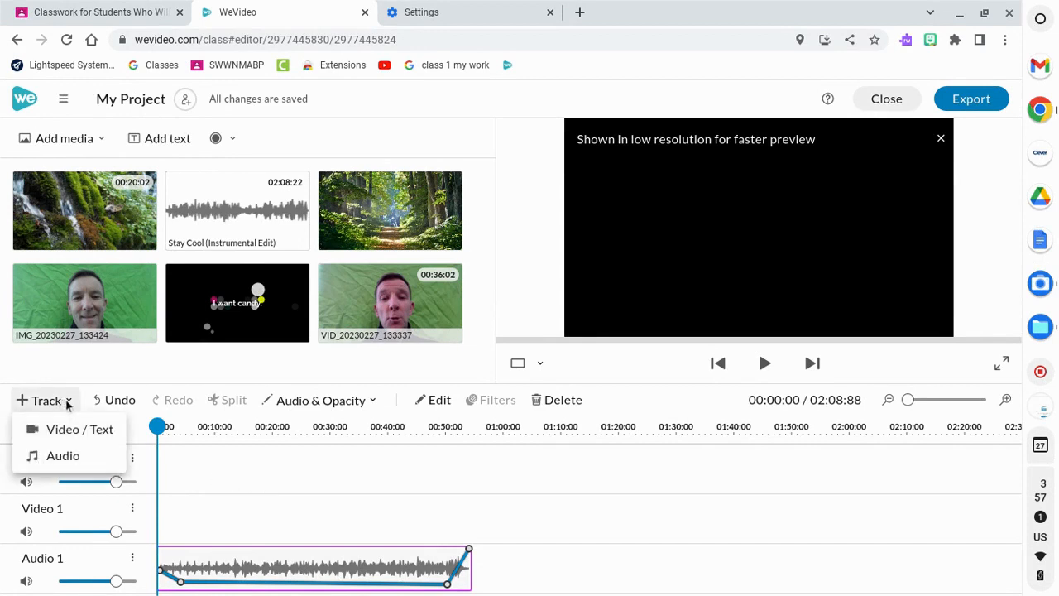
{"action": "left_click", "coordinate": [72, 432]}
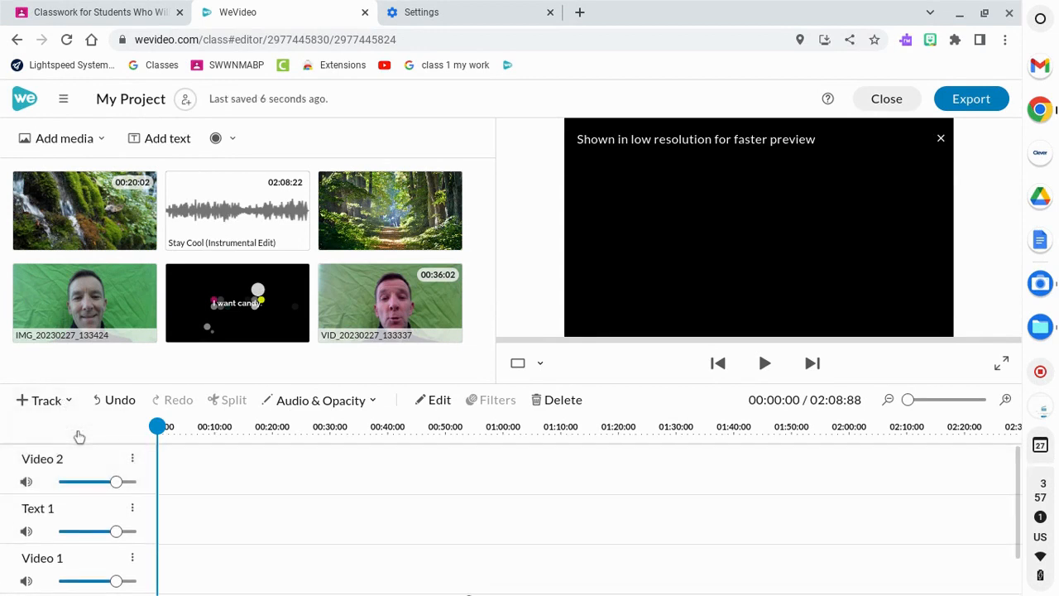
{"action": "scroll", "coordinate": [287, 512], "scroll_direction": "down", "scroll_amount": 1}
{"action": "scroll", "coordinate": [278, 509], "scroll_direction": "up", "scroll_amount": 2}
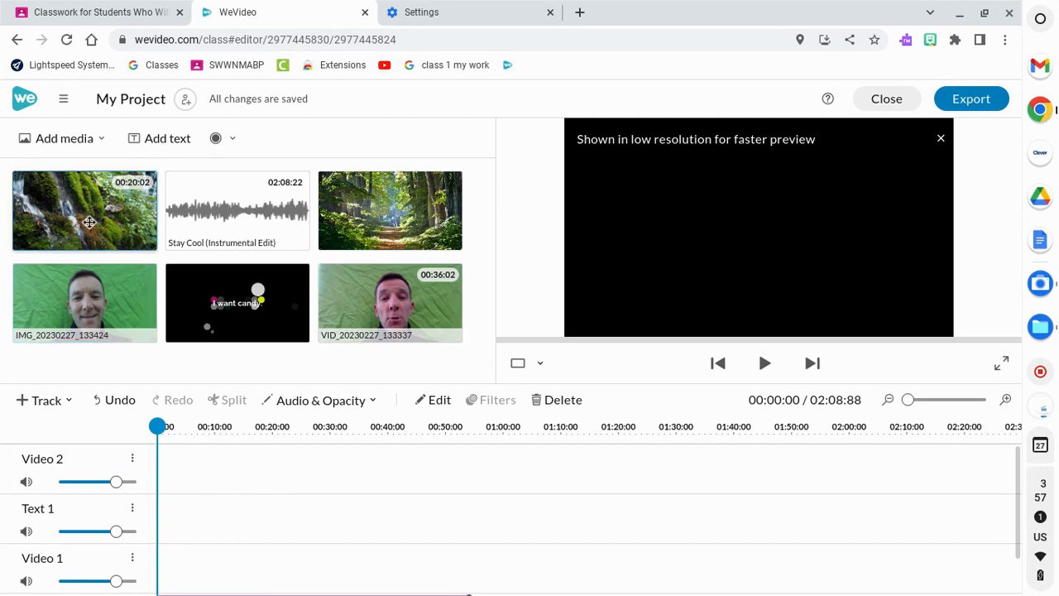
Step: Place the forest path image on Video 2 and IMG_20230227_133424 on Text 1 at the timeline's start, and preview the result
{"action": "left_click_drag", "start_coordinate": [384, 219], "coordinate": [170, 465]}
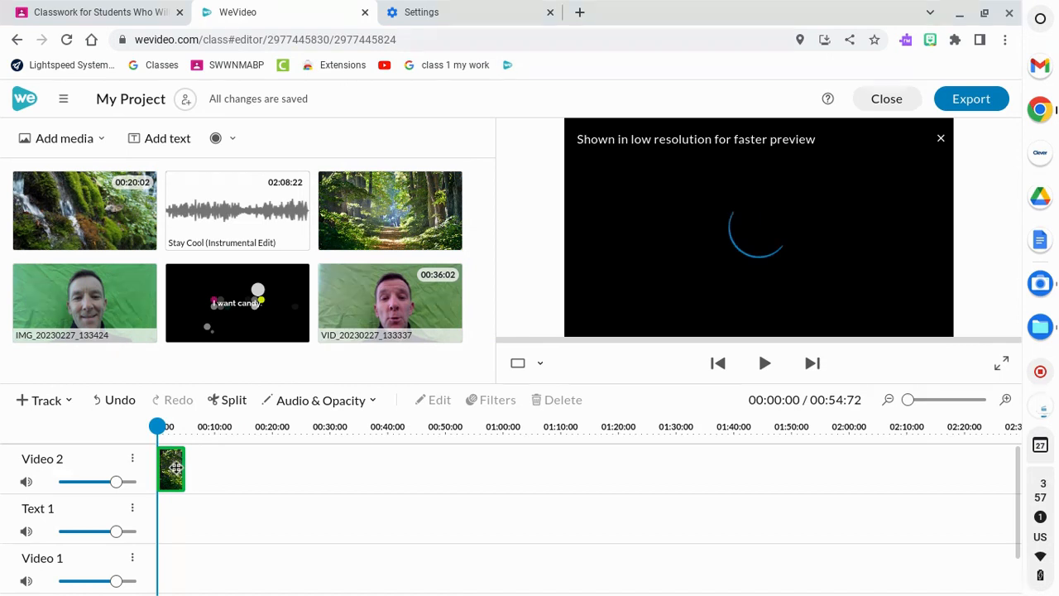
{"action": "left_click_drag", "start_coordinate": [116, 312], "coordinate": [166, 519]}
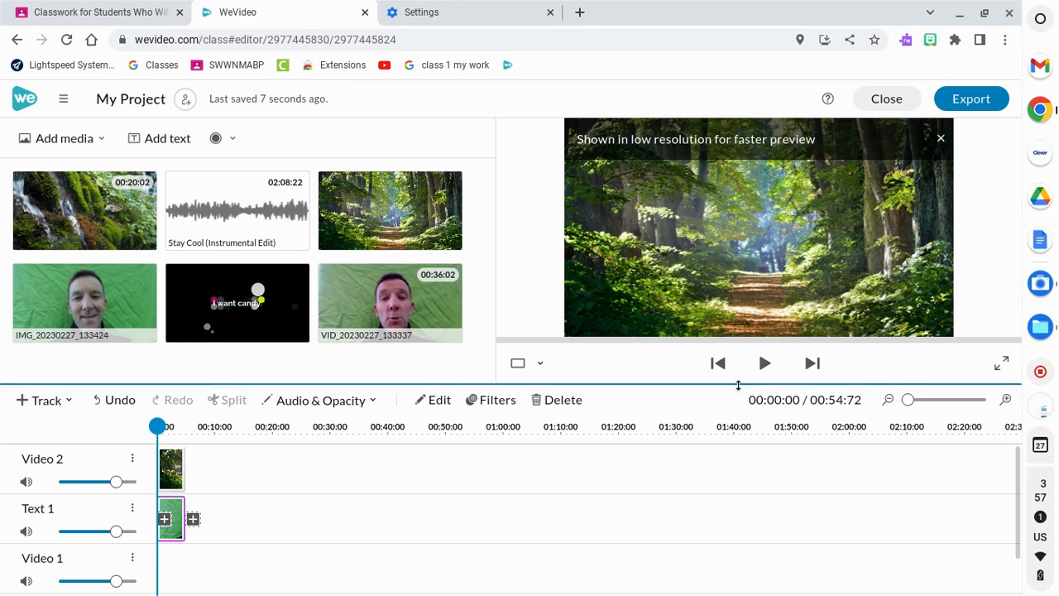
{"action": "left_click", "coordinate": [765, 363]}
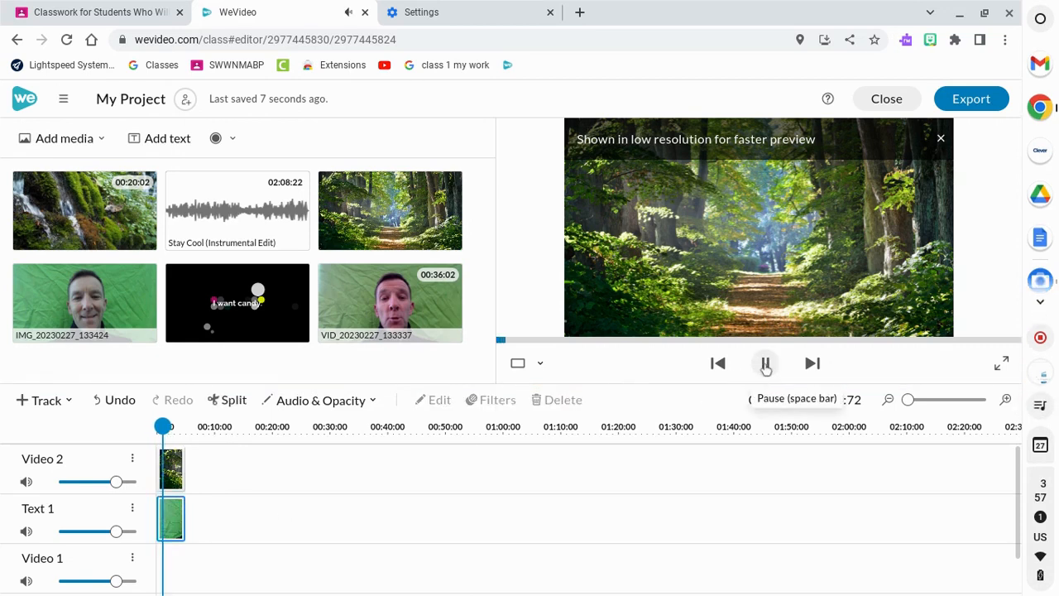
{"action": "left_click", "coordinate": [765, 365]}
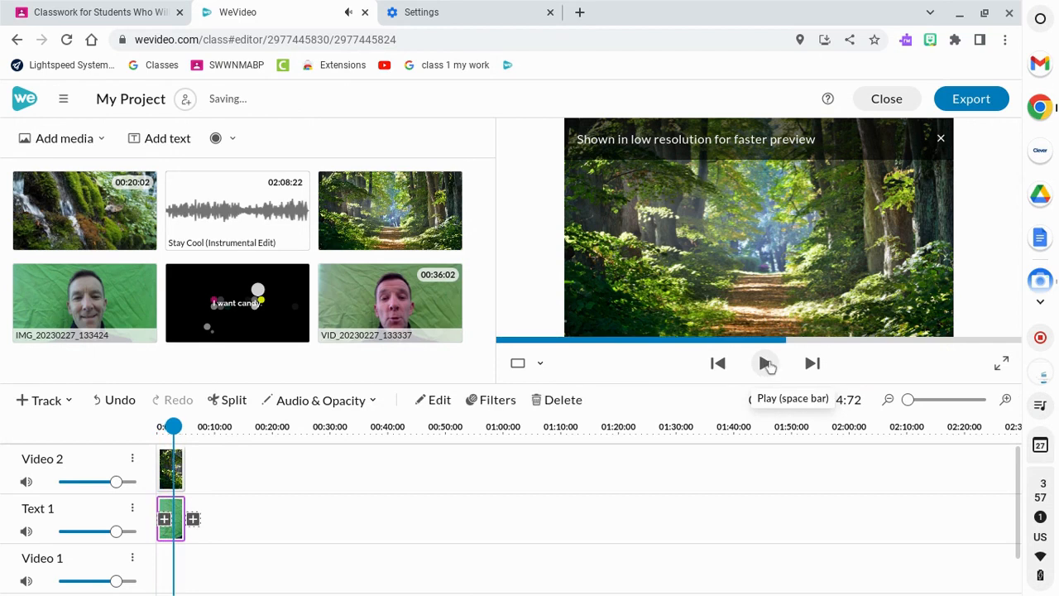
Step: Swap the two clips so IMG_20230227_133424 is on Video 2 above the forest image on Text 1, and preview the result
{"action": "left_click_drag", "start_coordinate": [176, 532], "coordinate": [237, 484]}
{"action": "left_click", "coordinate": [170, 484]}
{"action": "left_click_drag", "start_coordinate": [170, 484], "coordinate": [171, 517]}
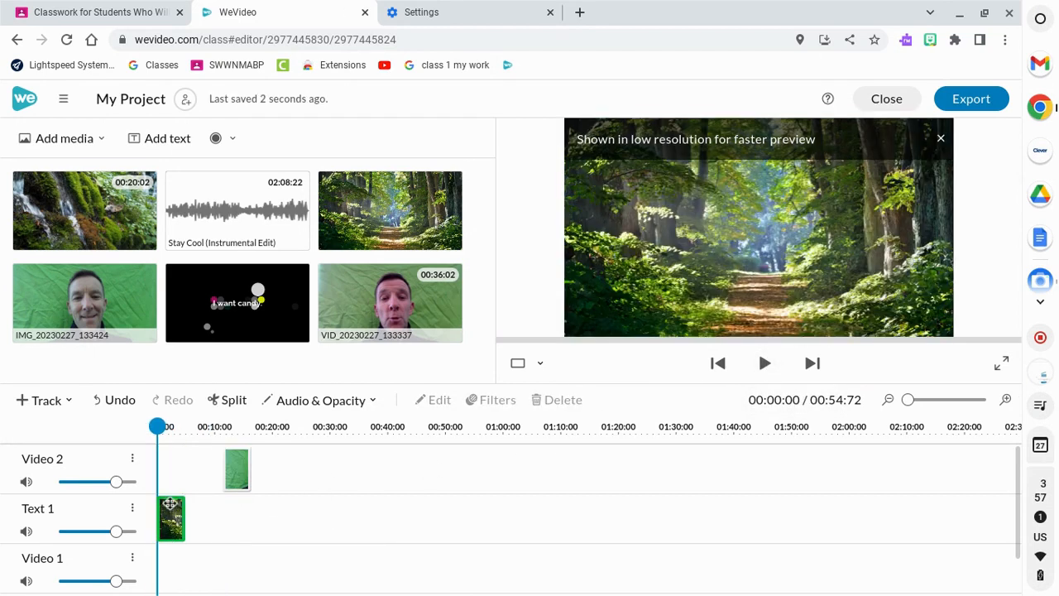
{"action": "left_click", "coordinate": [236, 469]}
{"action": "left_click_drag", "start_coordinate": [237, 469], "coordinate": [168, 469]}
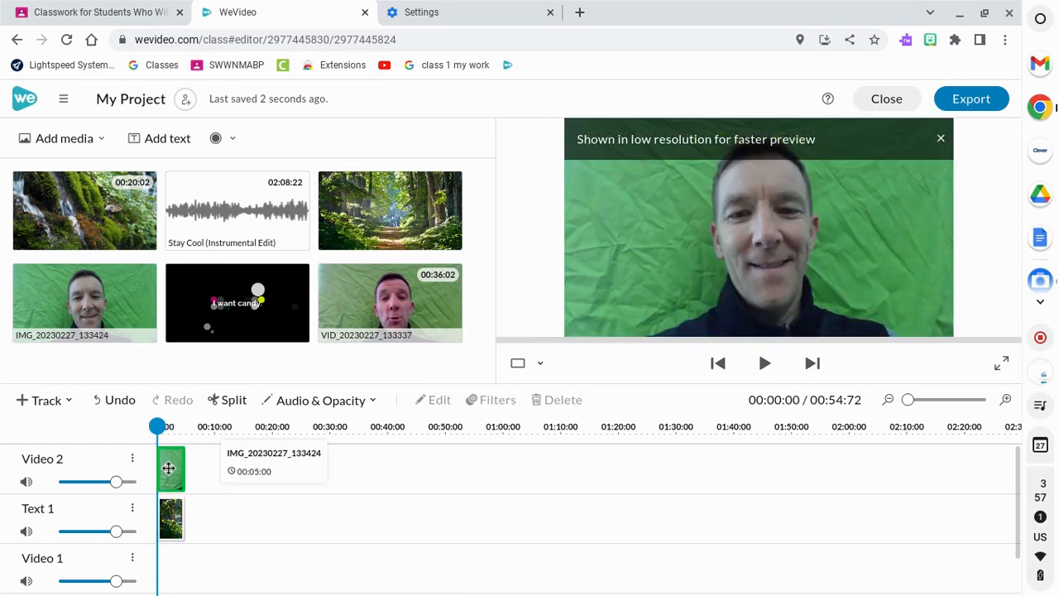
{"action": "left_click", "coordinate": [765, 364]}
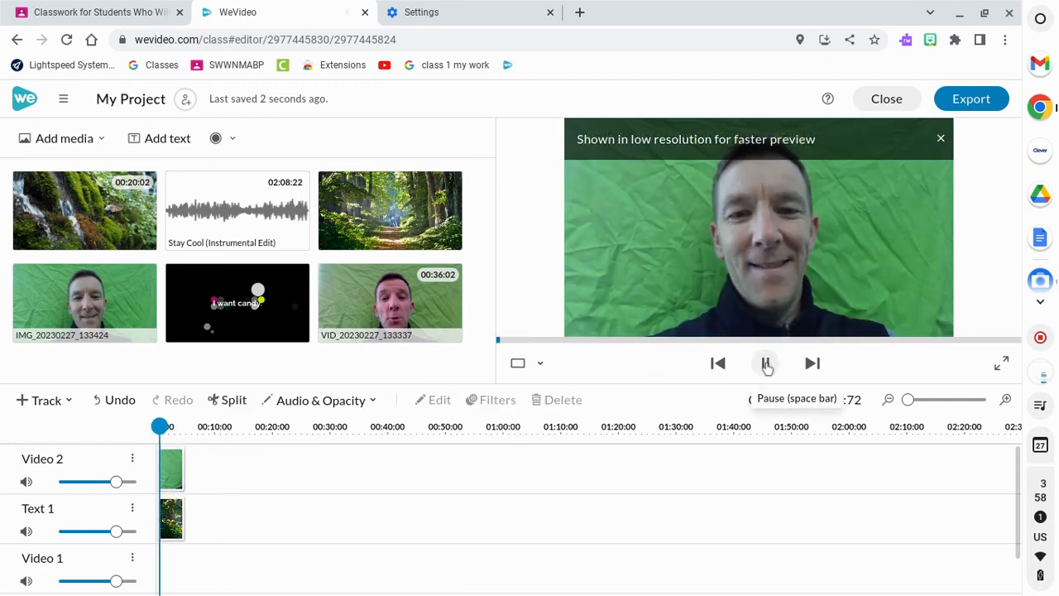
{"action": "left_click", "coordinate": [767, 366]}
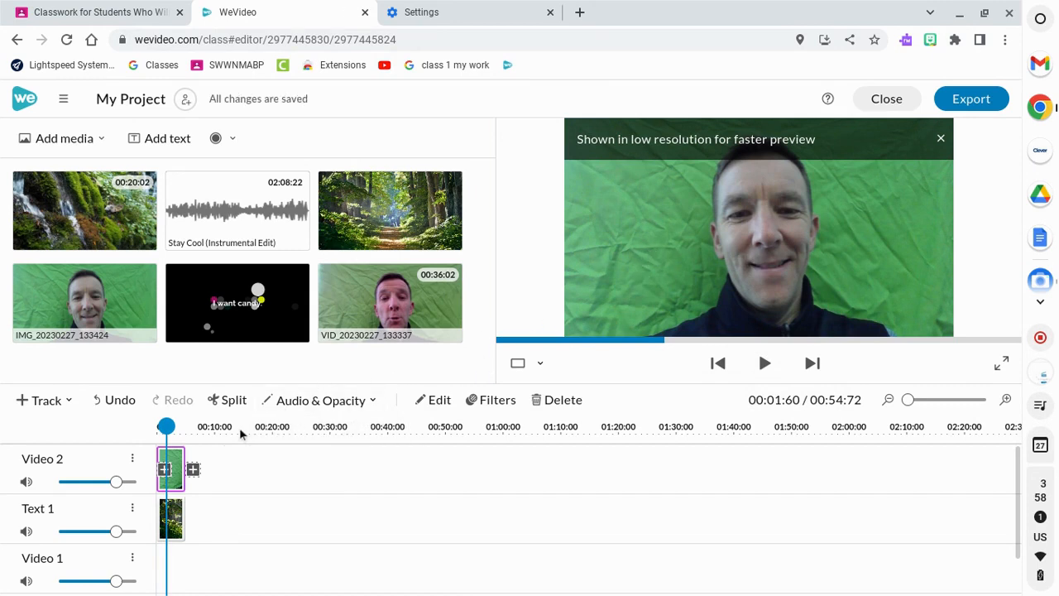
Step: Key out the green background of the IMG_20230227_133424 clip on Video 2, sampling color 59a465 beside the head
{"action": "double_click", "coordinate": [176, 466]}
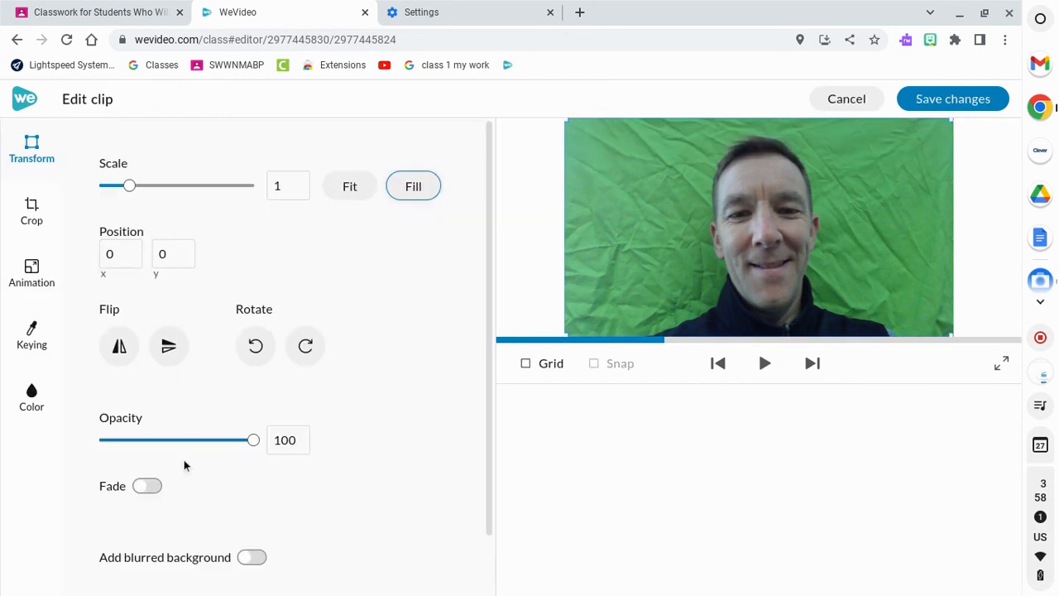
{"action": "left_click", "coordinate": [36, 337]}
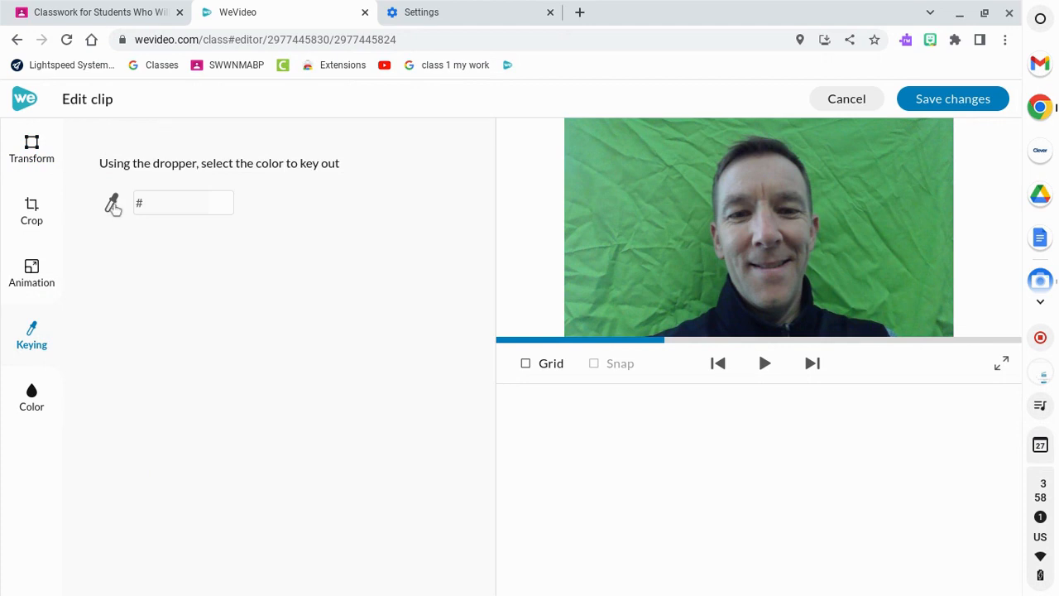
{"action": "left_click", "coordinate": [690, 186]}
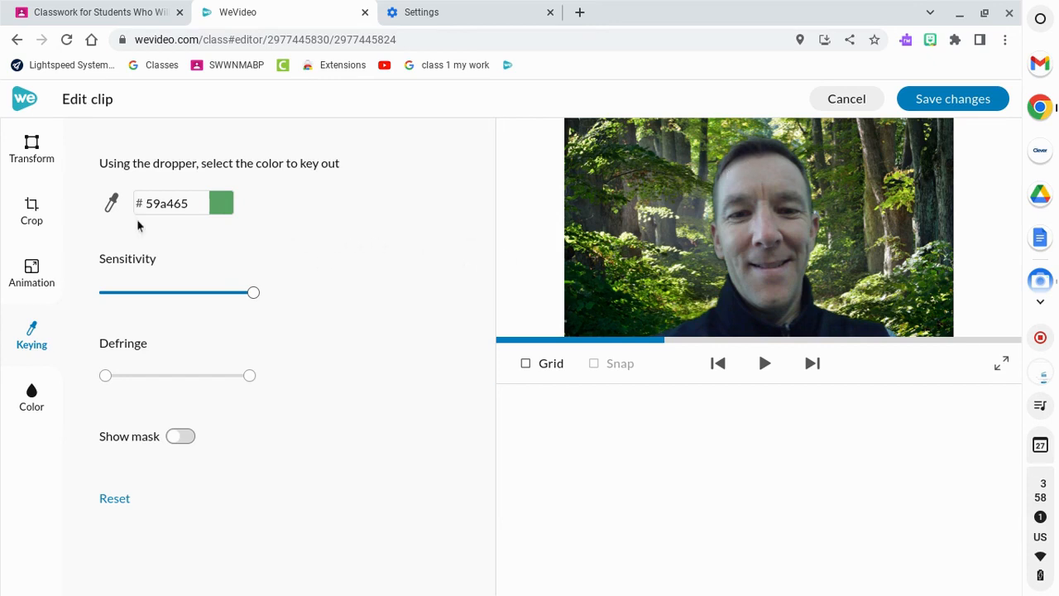
Step: Scale the keyed photo to 0.53, position it at about x 420, y 506 in the frame, and save the clip changes
{"action": "left_click", "coordinate": [36, 153]}
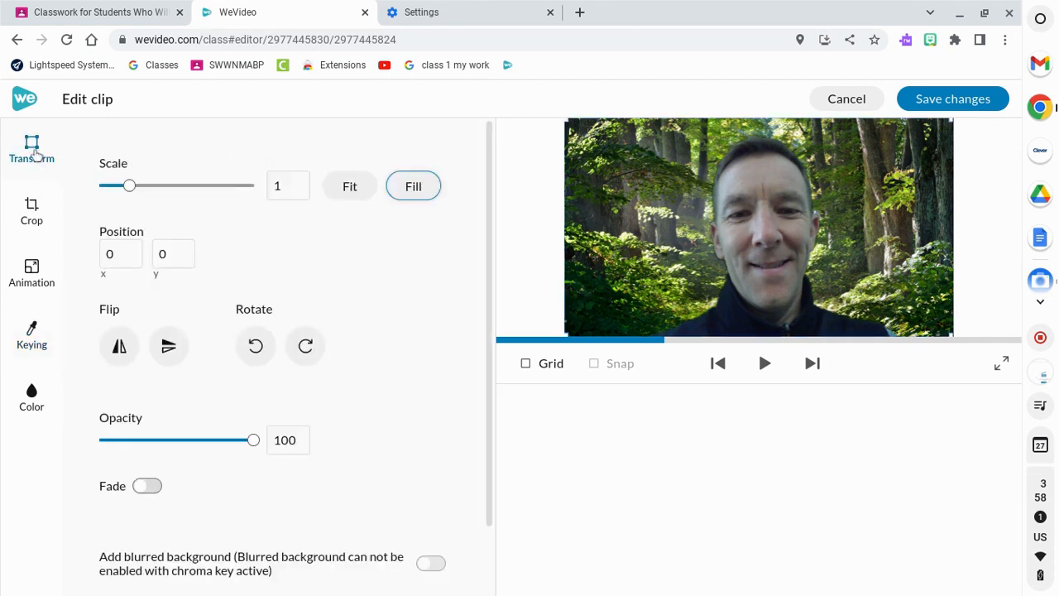
{"action": "mouse_move", "coordinate": [129, 190]}
{"action": "left_click_drag", "start_coordinate": [129, 186], "coordinate": [114, 186]}
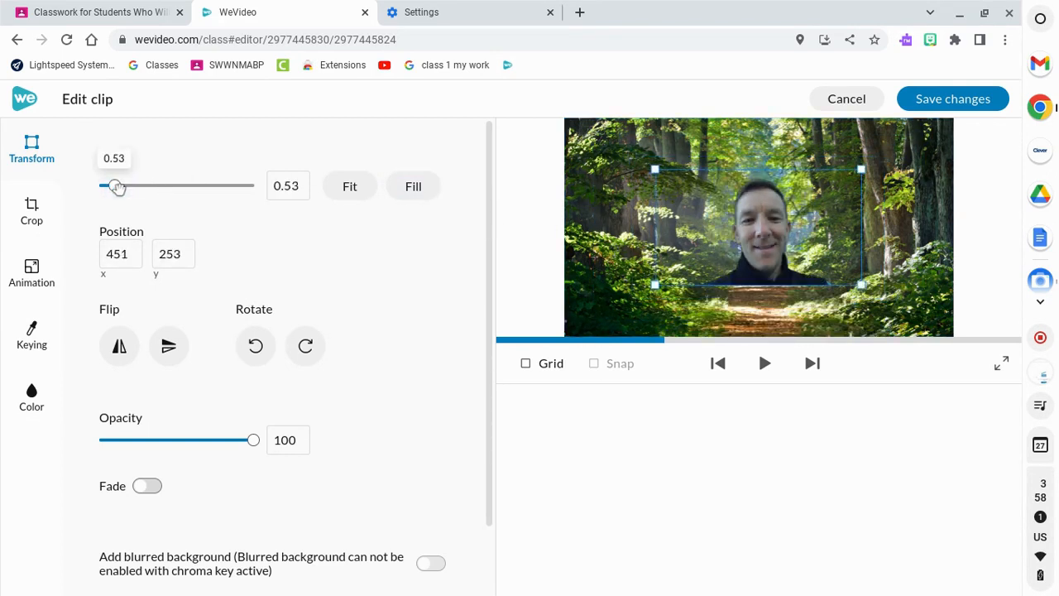
{"action": "left_click_drag", "start_coordinate": [706, 229], "coordinate": [701, 280]}
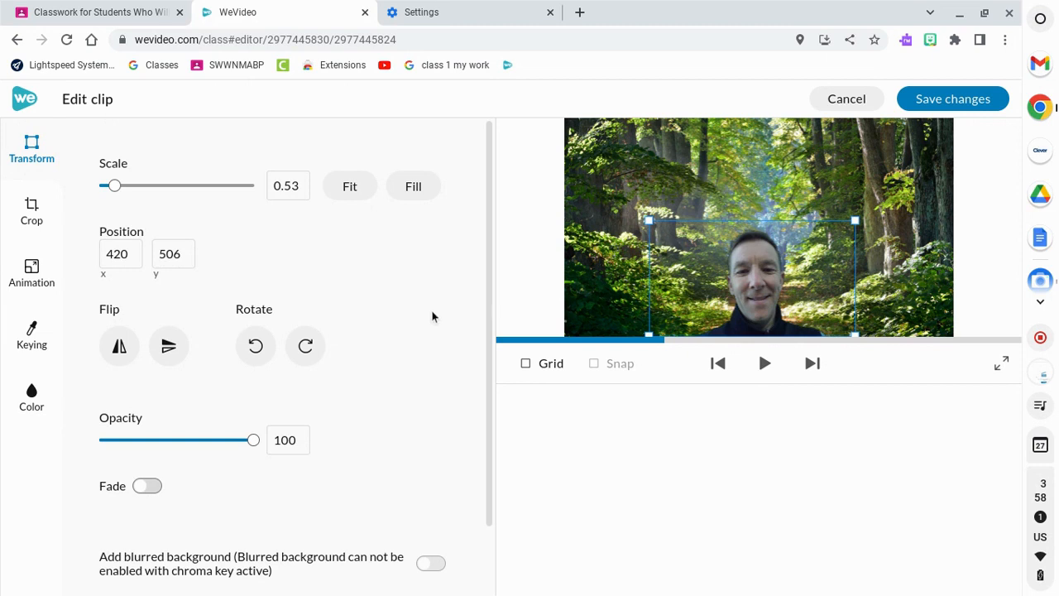
{"action": "left_click", "coordinate": [946, 99]}
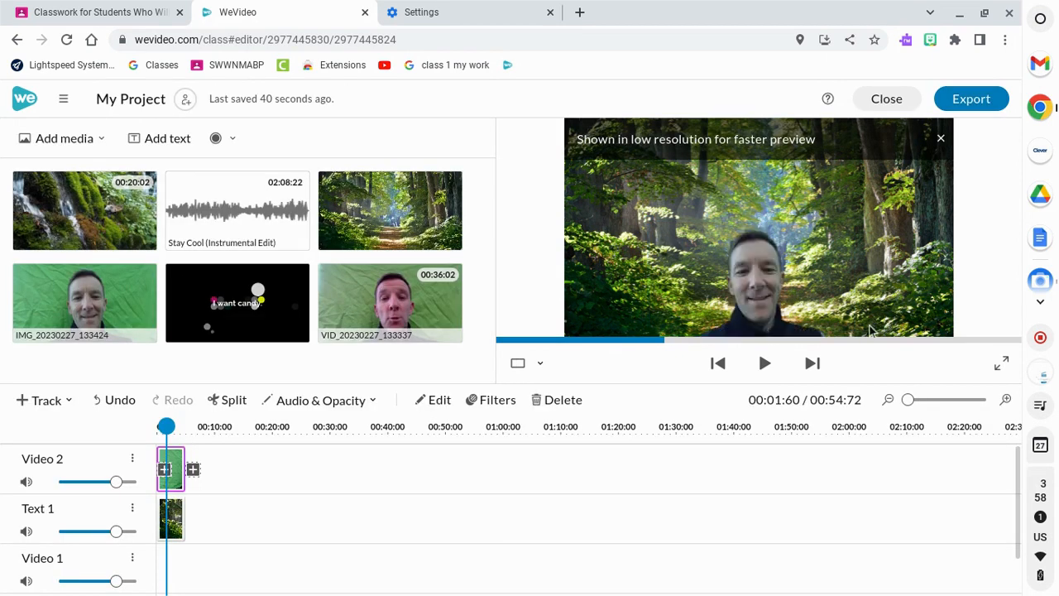
Step: Play the composited photo over the forest background from the start of the timeline
{"action": "left_click", "coordinate": [719, 364]}
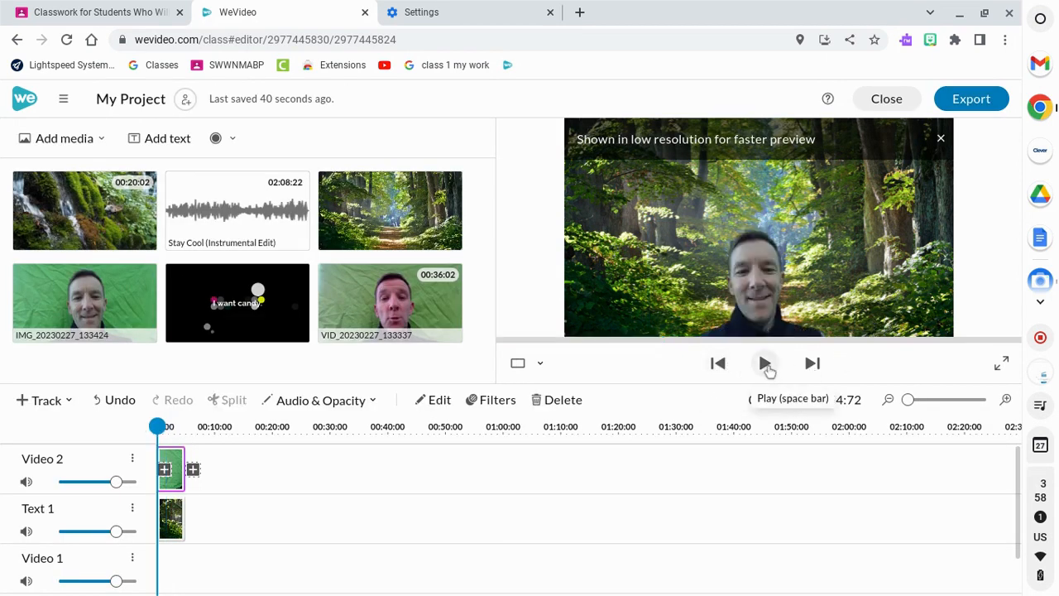
{"action": "left_click", "coordinate": [765, 367]}
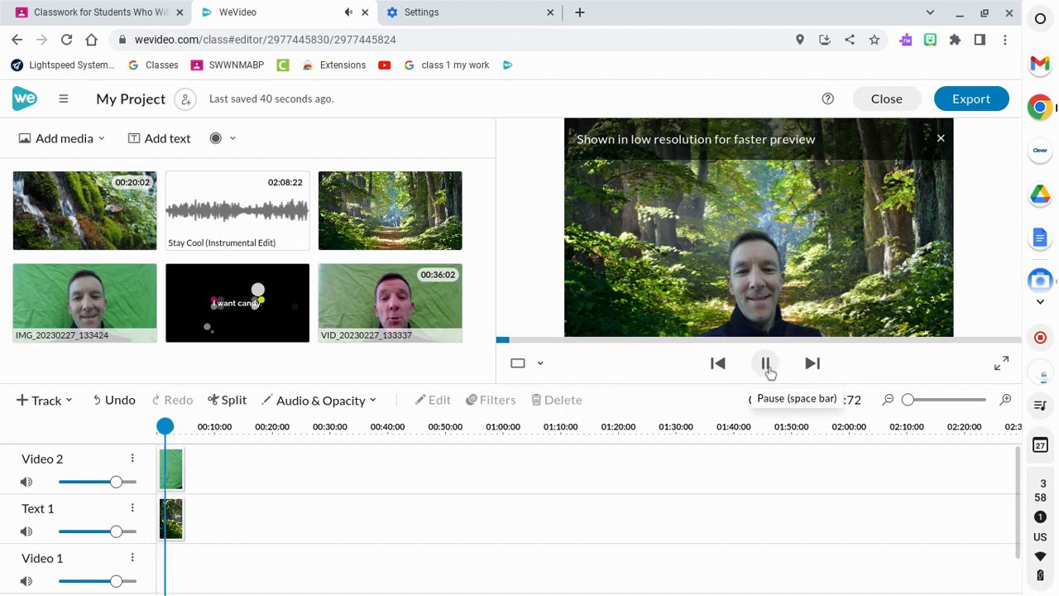
{"action": "left_click", "coordinate": [768, 365]}
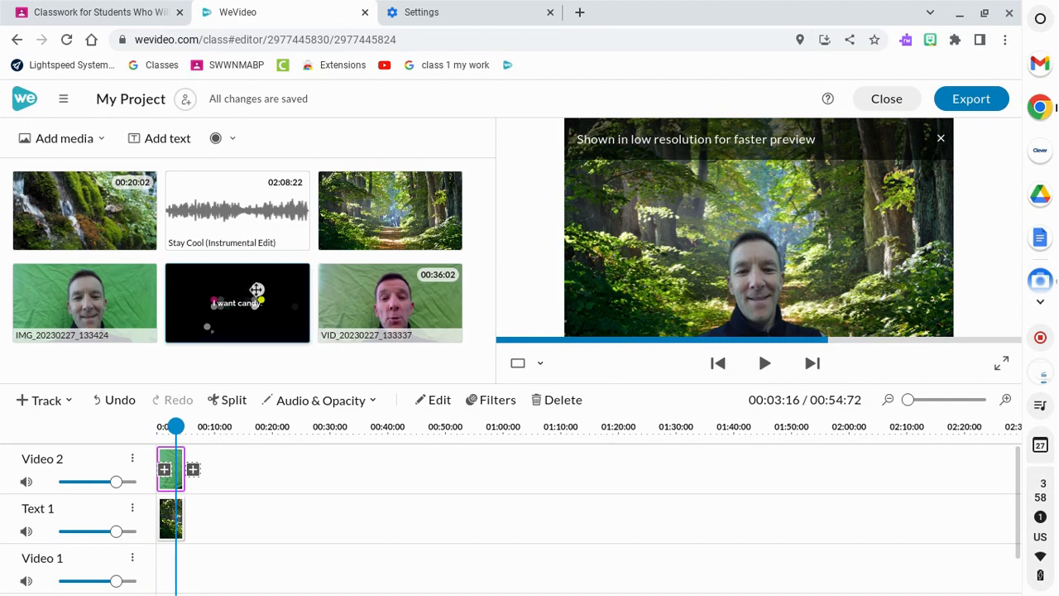
Step: Move the photo to Text 1 and the forest image to Video 1, and place the "I want candy." title at the start of Video 2
{"action": "left_click", "coordinate": [254, 475]}
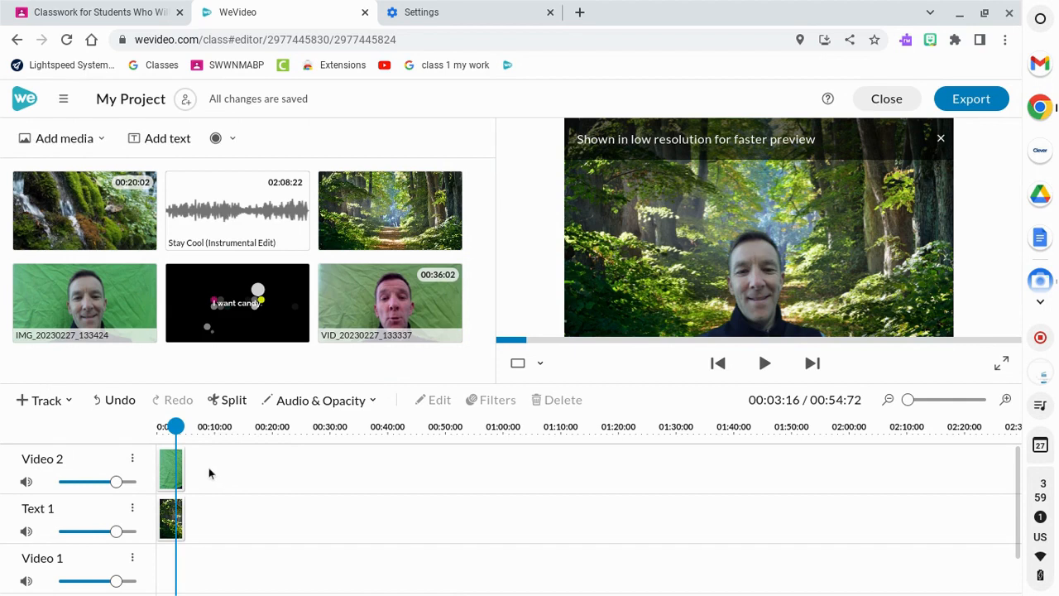
{"action": "left_click_drag", "start_coordinate": [206, 470], "coordinate": [168, 553]}
{"action": "left_click_drag", "start_coordinate": [252, 331], "coordinate": [182, 460]}
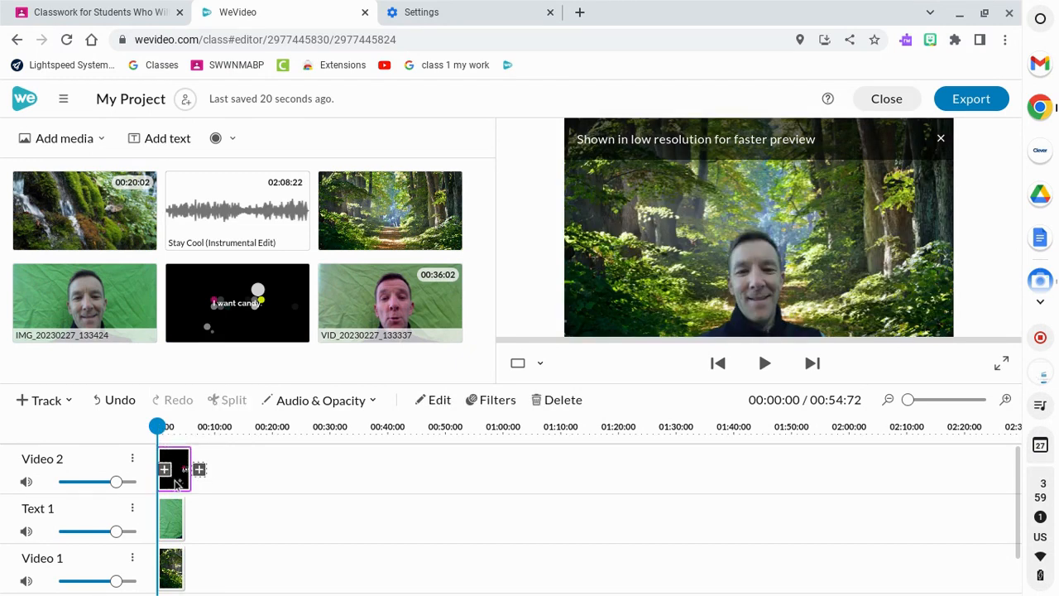
Step: Change the text of the "I want candy." title on Video 2 to "Read Lord of the Flies"
{"action": "double_click", "coordinate": [182, 486]}
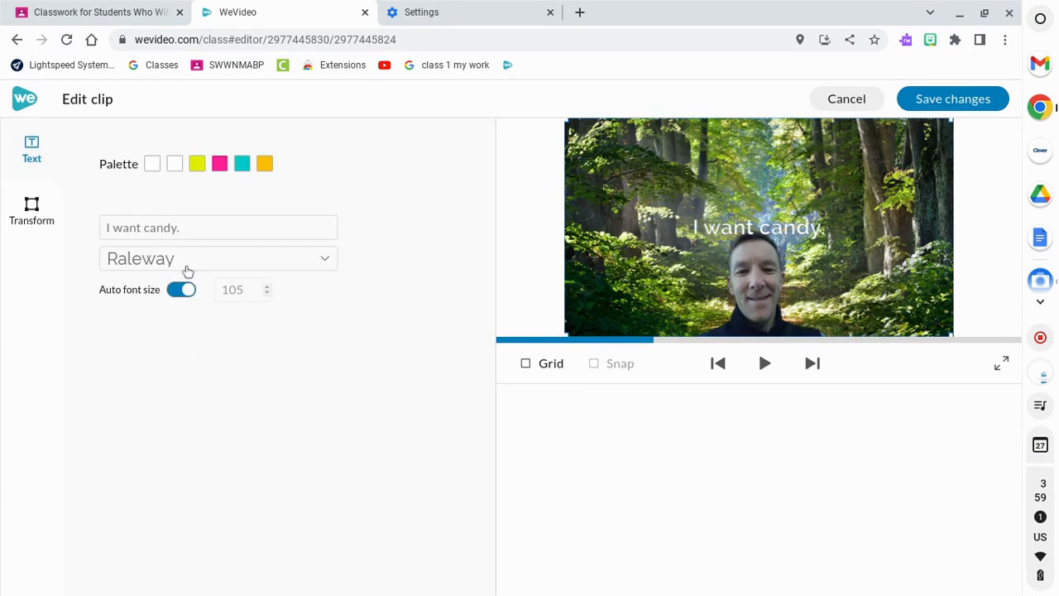
{"action": "left_click", "coordinate": [149, 227]}
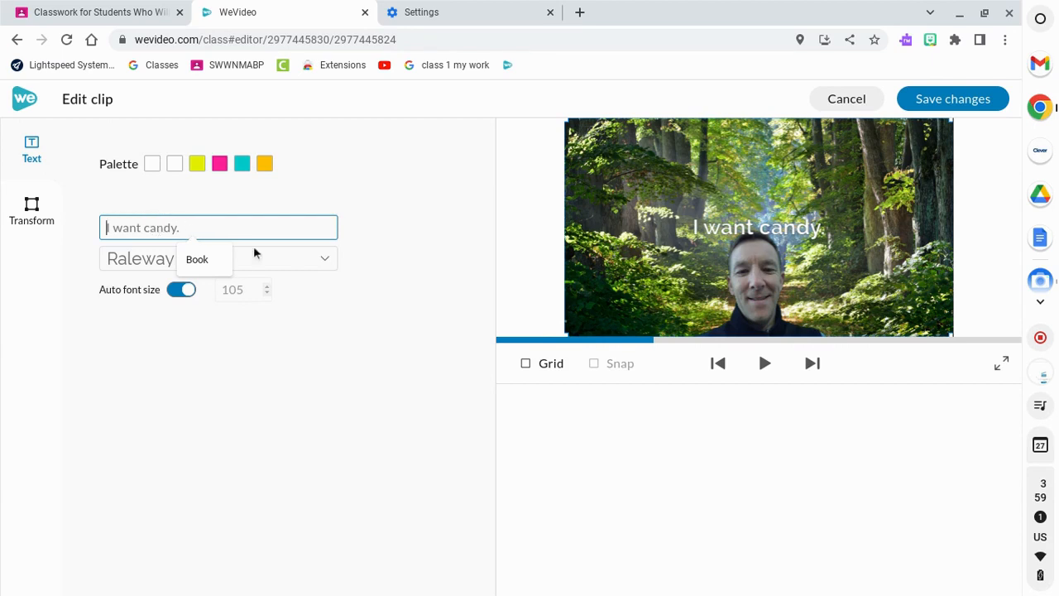
{"action": "type", "text": "Read Lord"}
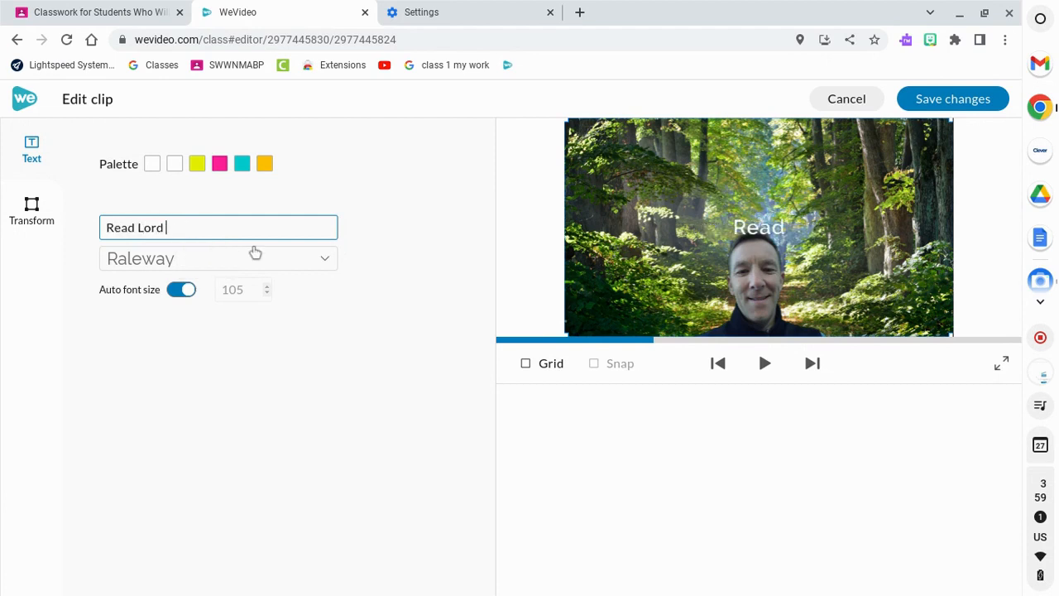
{"action": "type", "text": " of the Flies"}
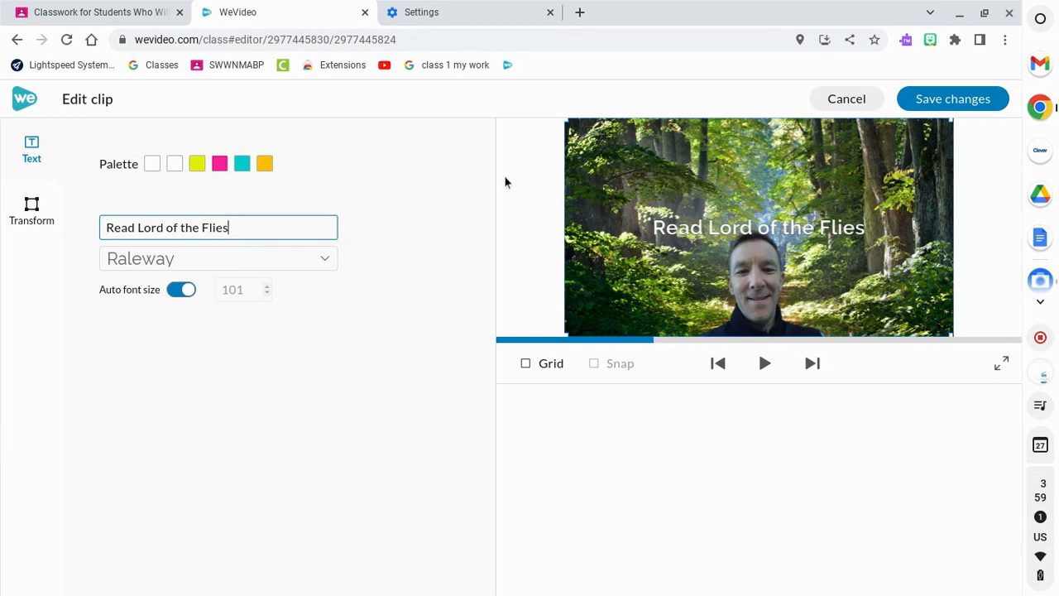
Step: Move the title above the head, scale it to 1.41, turn on its 1 sec fades, and save the clip changes
{"action": "left_click", "coordinate": [32, 210]}
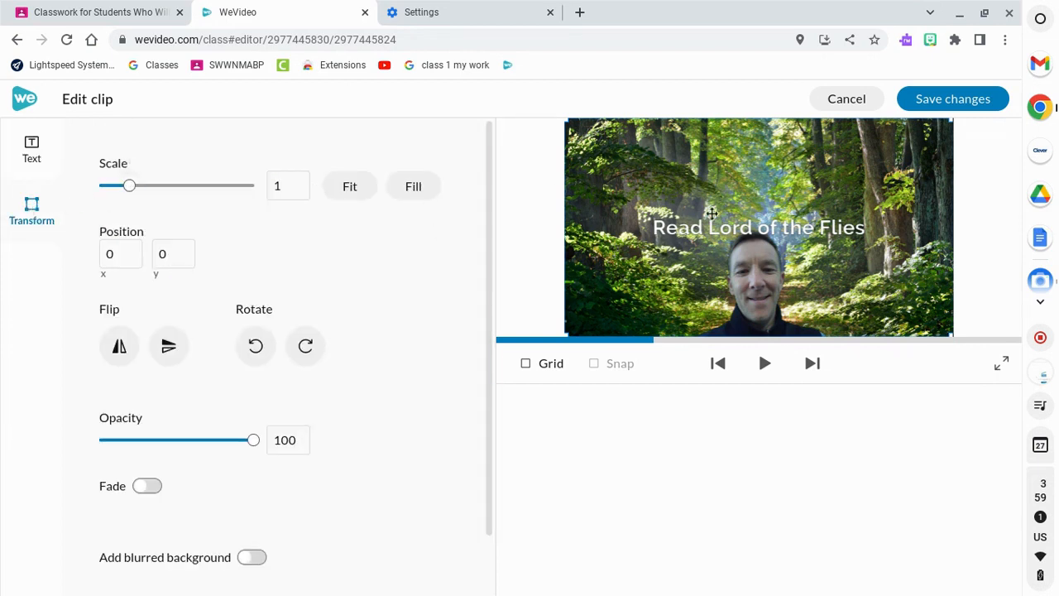
{"action": "mouse_move", "coordinate": [708, 221]}
{"action": "left_mouse_down"}
{"action": "mouse_move", "coordinate": [715, 197]}
{"action": "mouse_move", "coordinate": [700, 209]}
{"action": "left_mouse_up"}
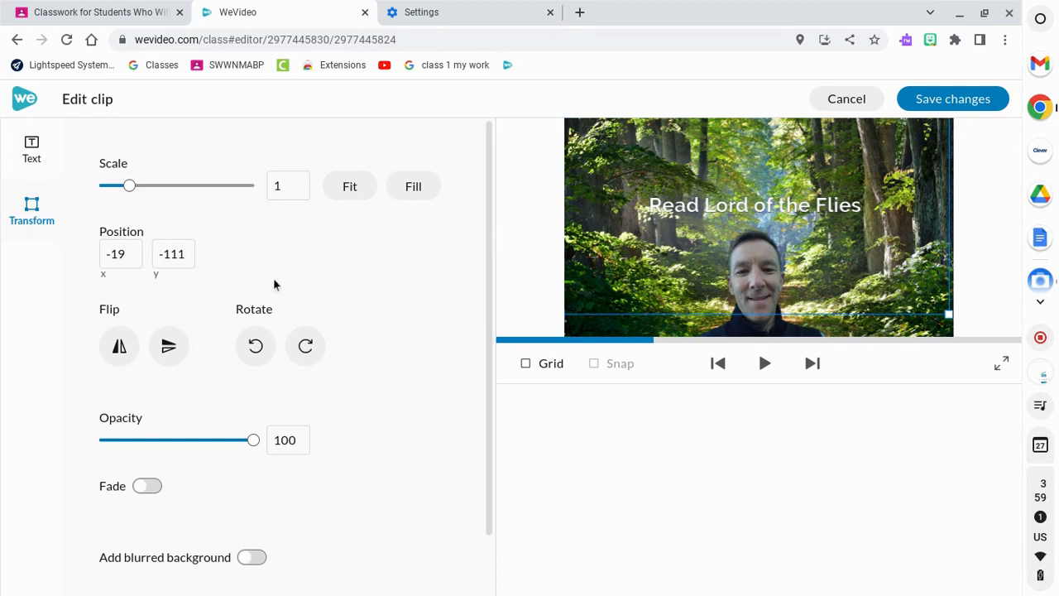
{"action": "left_click_drag", "start_coordinate": [130, 187], "coordinate": [144, 188]}
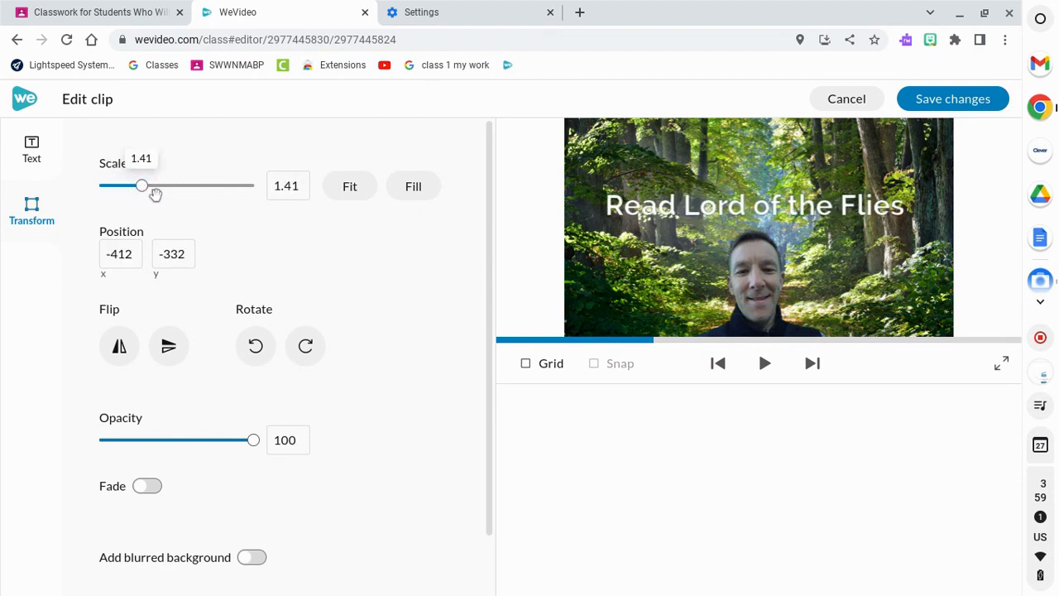
{"action": "left_click", "coordinate": [151, 486]}
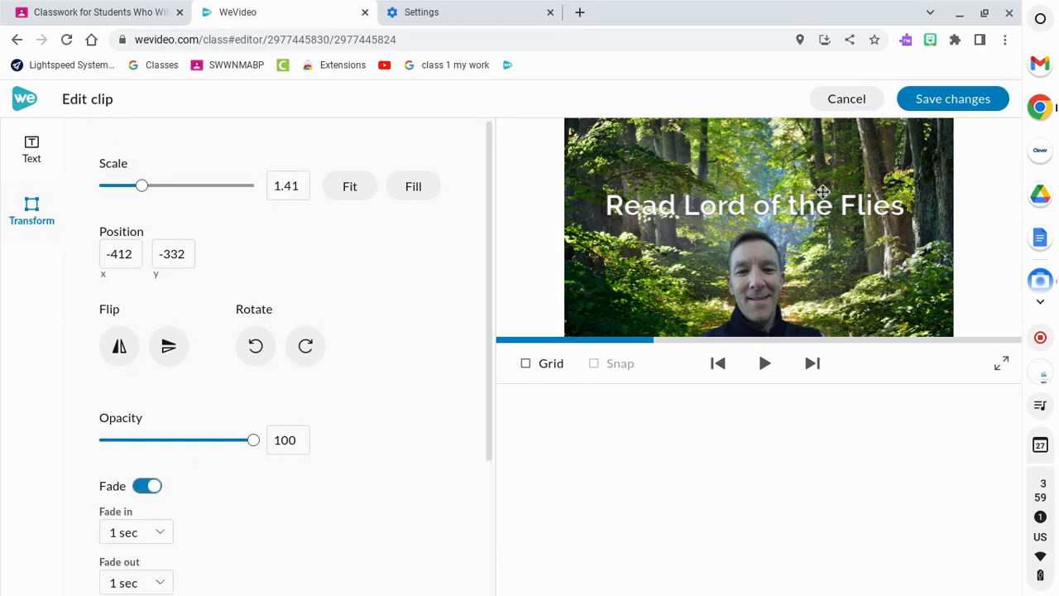
{"action": "left_click", "coordinate": [952, 99]}
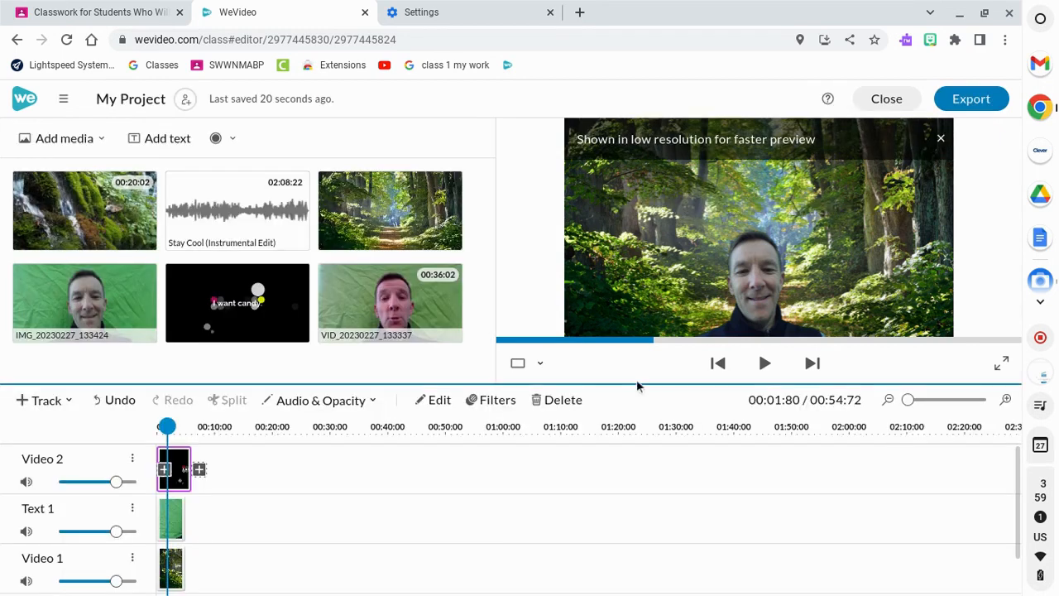
Step: Play the edited title over the keyed photo and forest background
{"action": "left_click", "coordinate": [765, 364]}
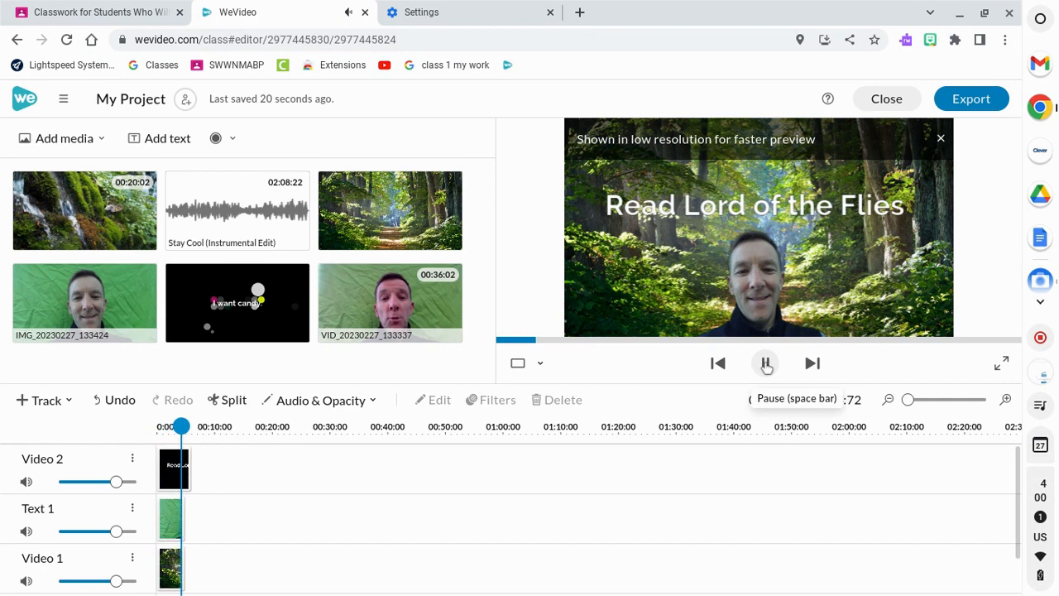
{"action": "left_click", "coordinate": [767, 364]}
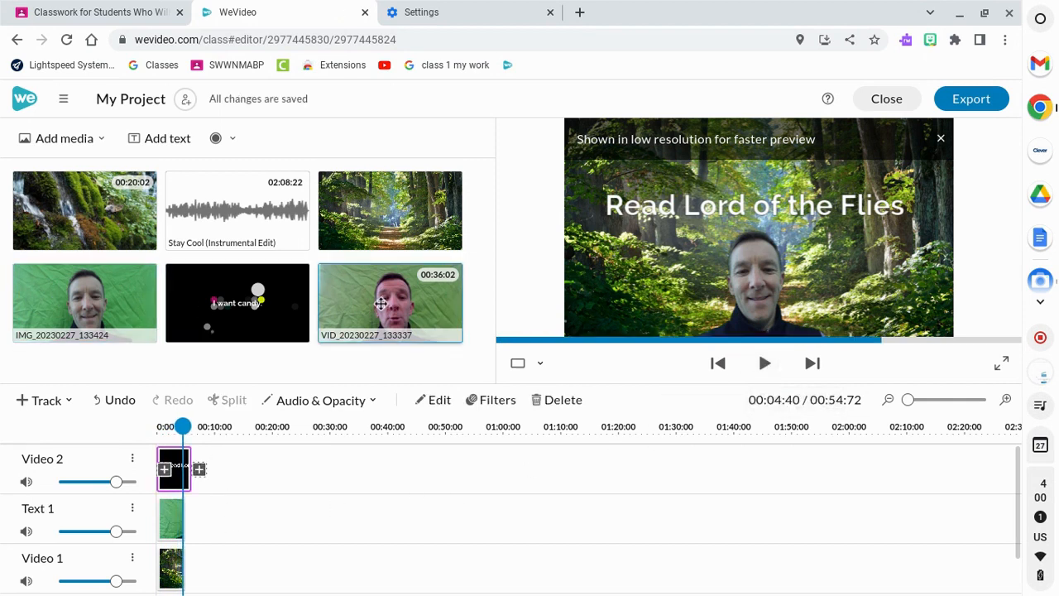
Step: Place the VID_20230227_133337 video right after the photo on Text 1 and play the transition into it
{"action": "left_click_drag", "start_coordinate": [379, 364], "coordinate": [209, 514]}
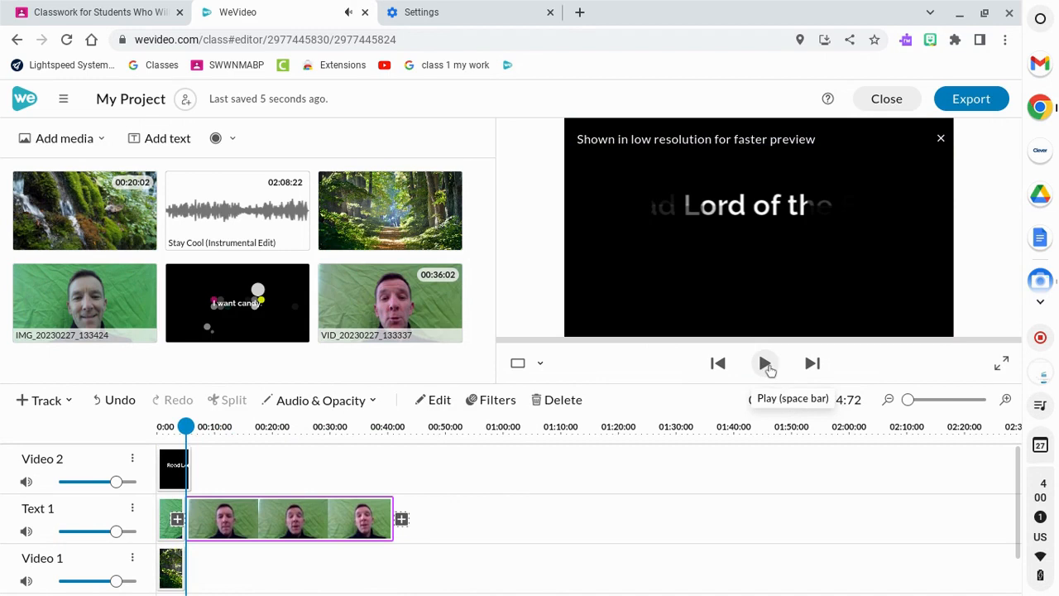
{"action": "left_click", "coordinate": [766, 364]}
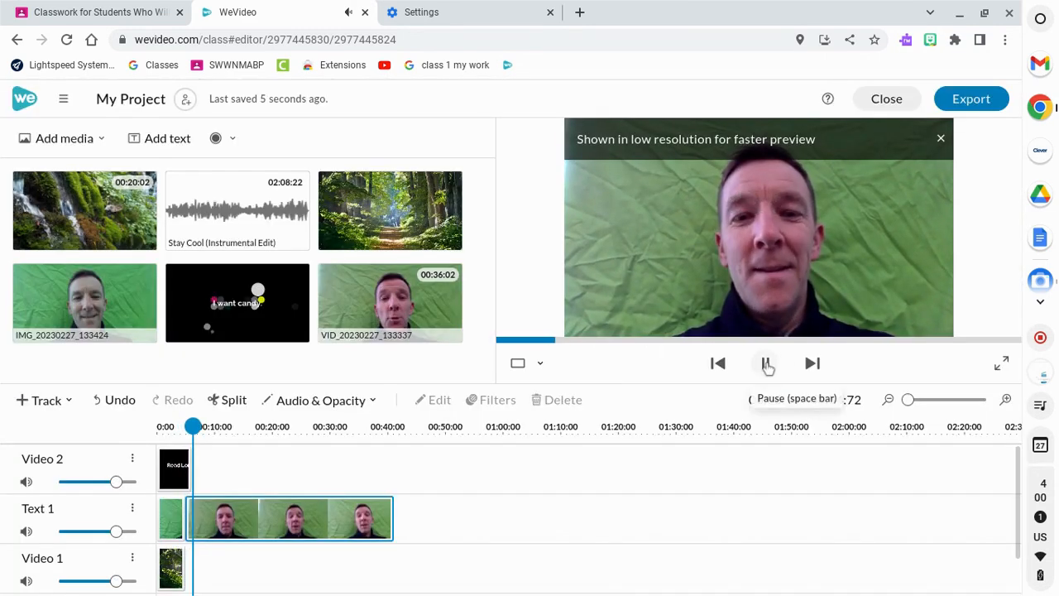
{"action": "left_click", "coordinate": [765, 362]}
Step: Turn on a 1 sec fade in and fade out for the photo on Text 1 and save the clip changes
{"action": "double_click", "coordinate": [174, 520]}
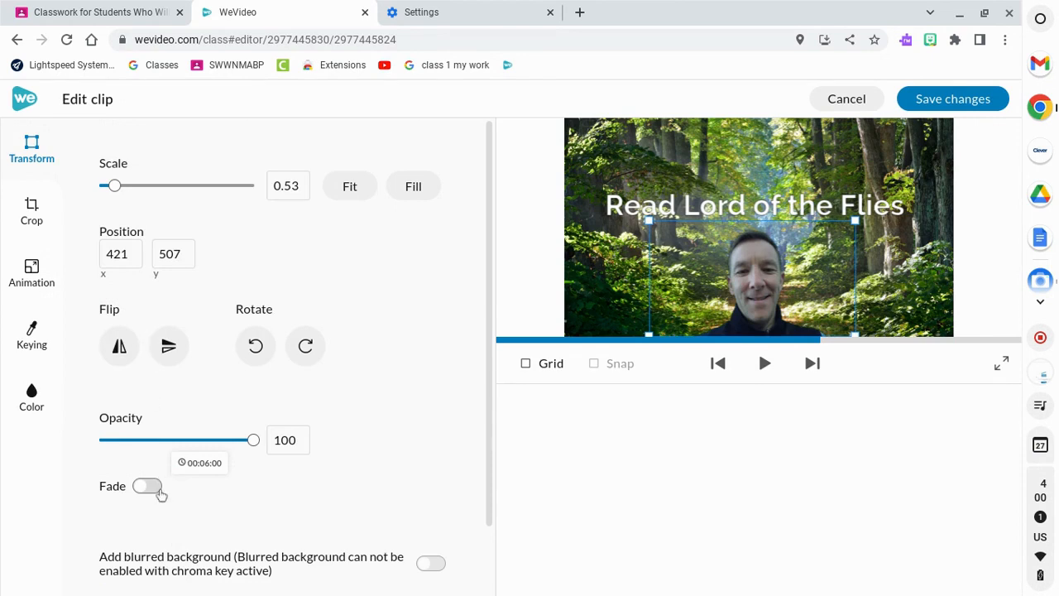
{"action": "left_click", "coordinate": [149, 487]}
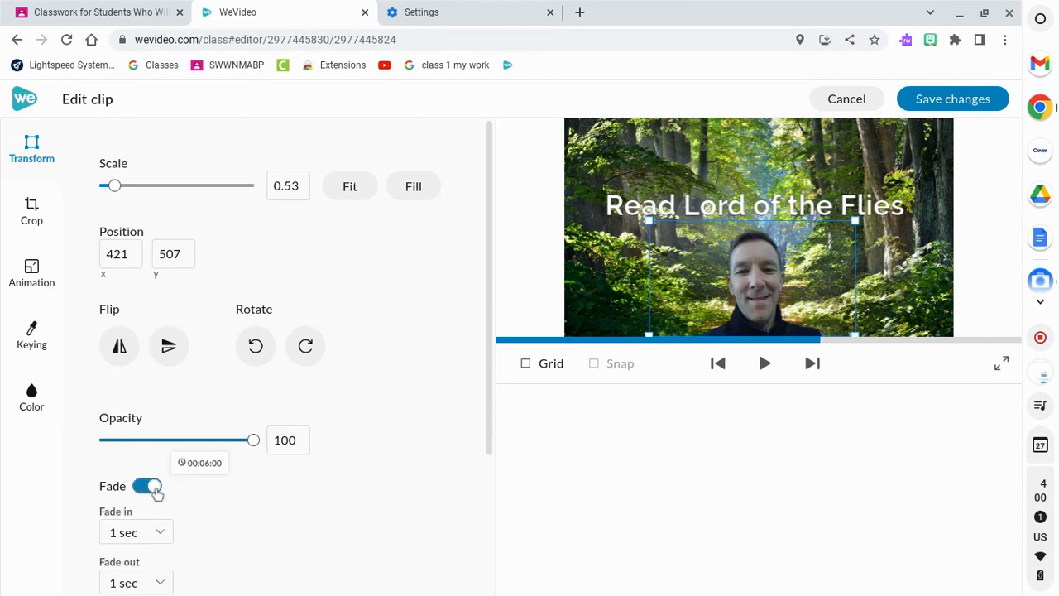
{"action": "left_click", "coordinate": [922, 113]}
Step: Turn on 1 sec fades for the VID_20230227_133337 clip and key out its green background, sampling color 789a6d
{"action": "double_click", "coordinate": [250, 511]}
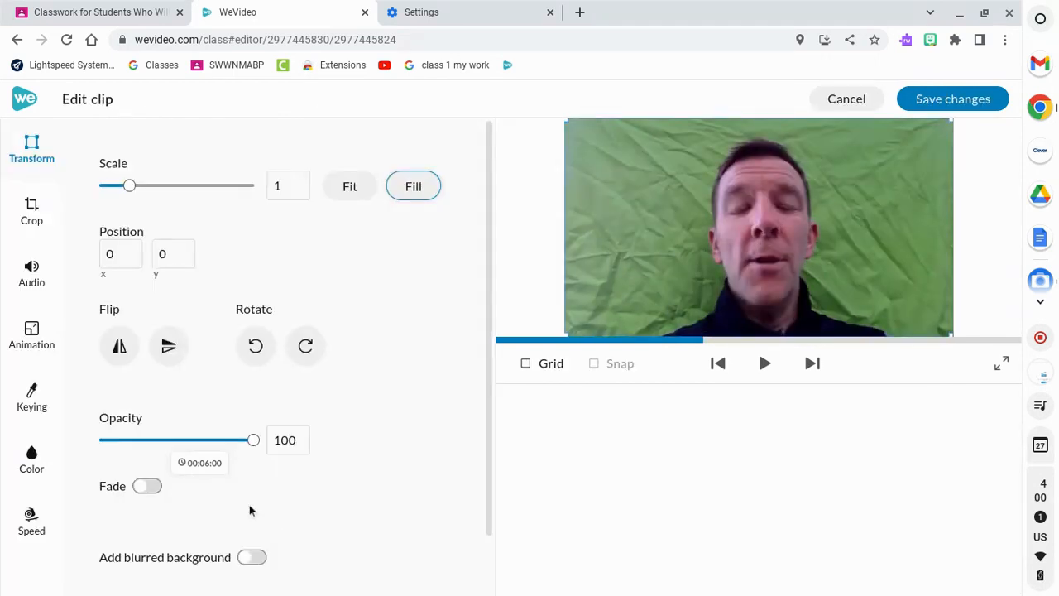
{"action": "left_click", "coordinate": [149, 487]}
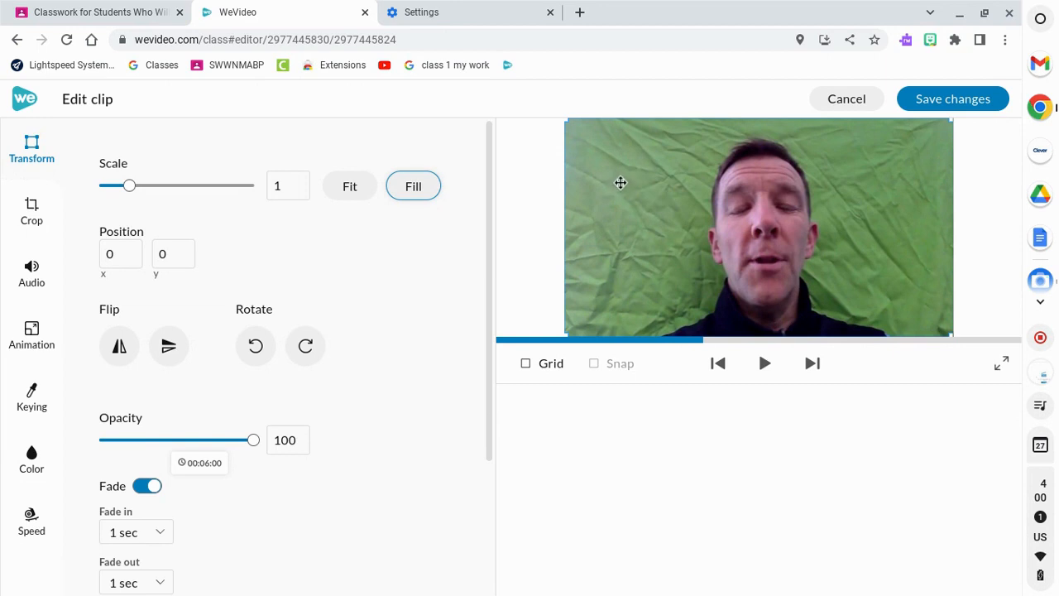
{"action": "left_click", "coordinate": [31, 399]}
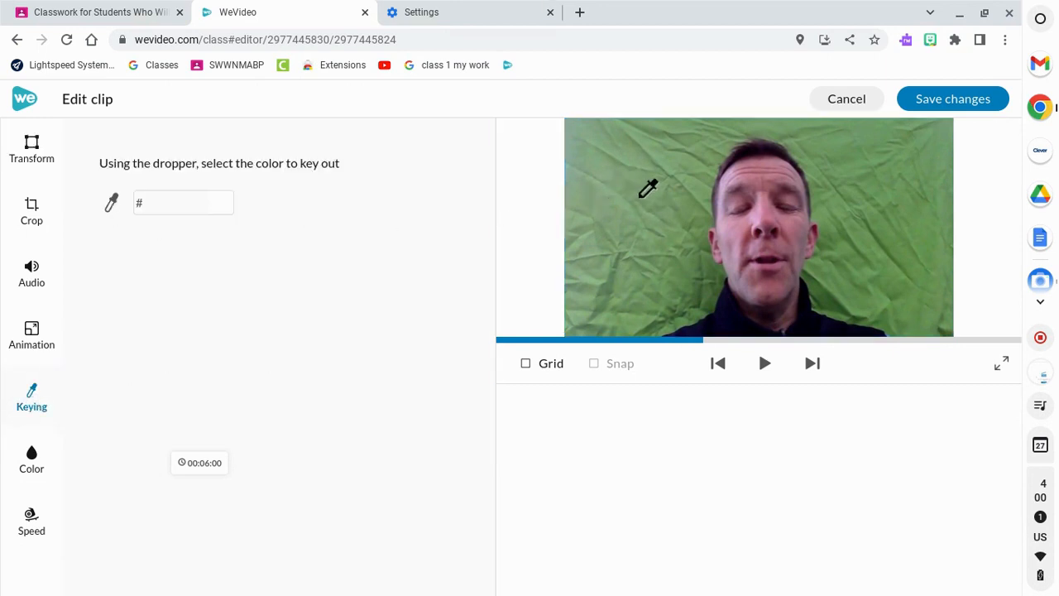
{"action": "left_click", "coordinate": [681, 203]}
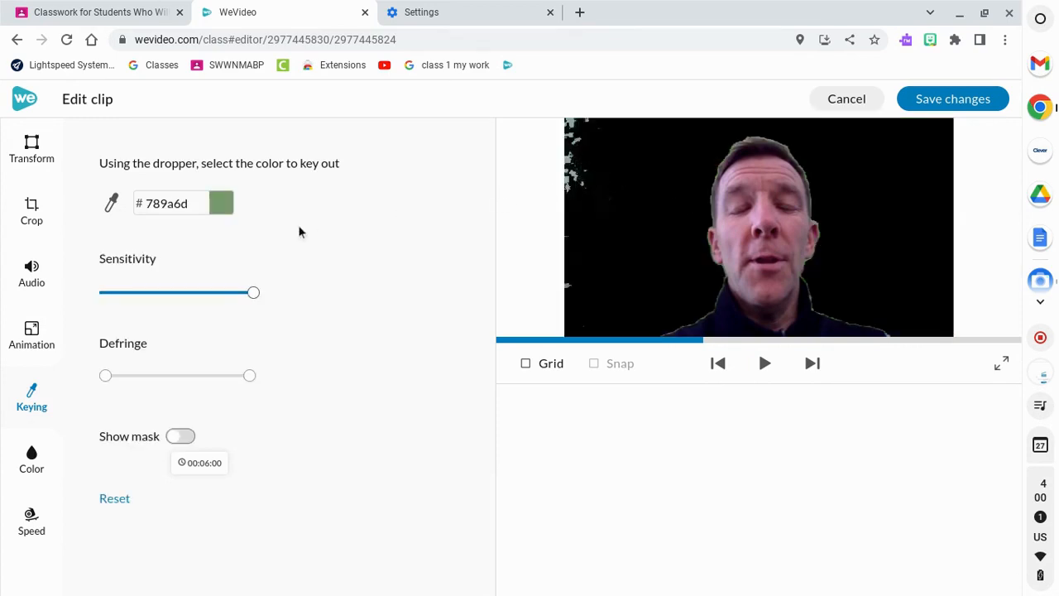
Step: Scale the keyed video to 0.63, position it at about x -161, y 391 in the frame, and save the clip changes
{"action": "left_click", "coordinate": [32, 149]}
{"action": "left_click_drag", "start_coordinate": [130, 186], "coordinate": [135, 186]}
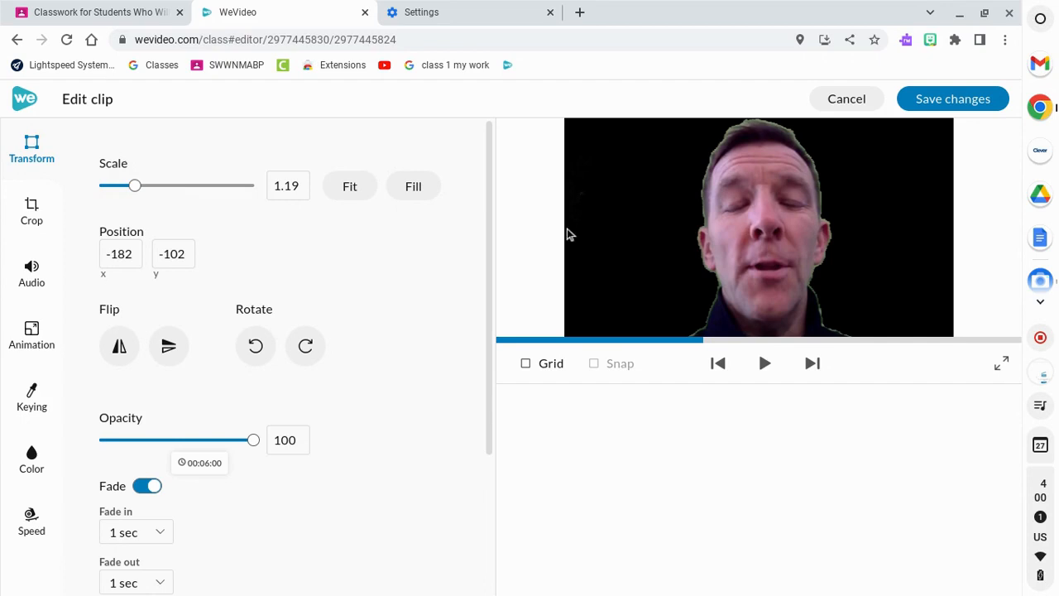
{"action": "left_click_drag", "start_coordinate": [644, 219], "coordinate": [556, 236]}
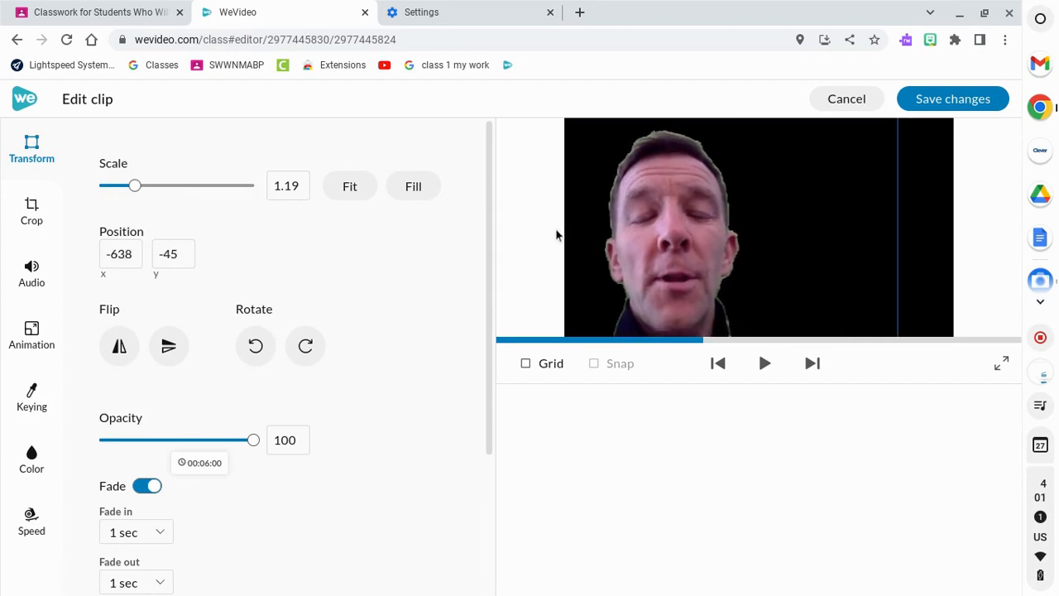
{"action": "left_click_drag", "start_coordinate": [135, 186], "coordinate": [118, 189]}
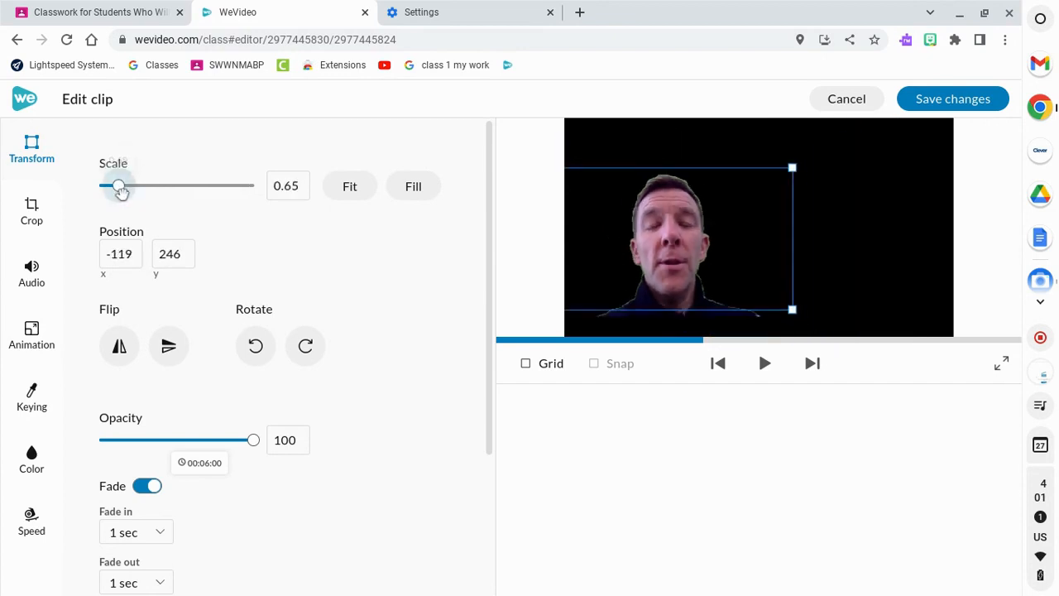
{"action": "left_click_drag", "start_coordinate": [655, 257], "coordinate": [644, 283]}
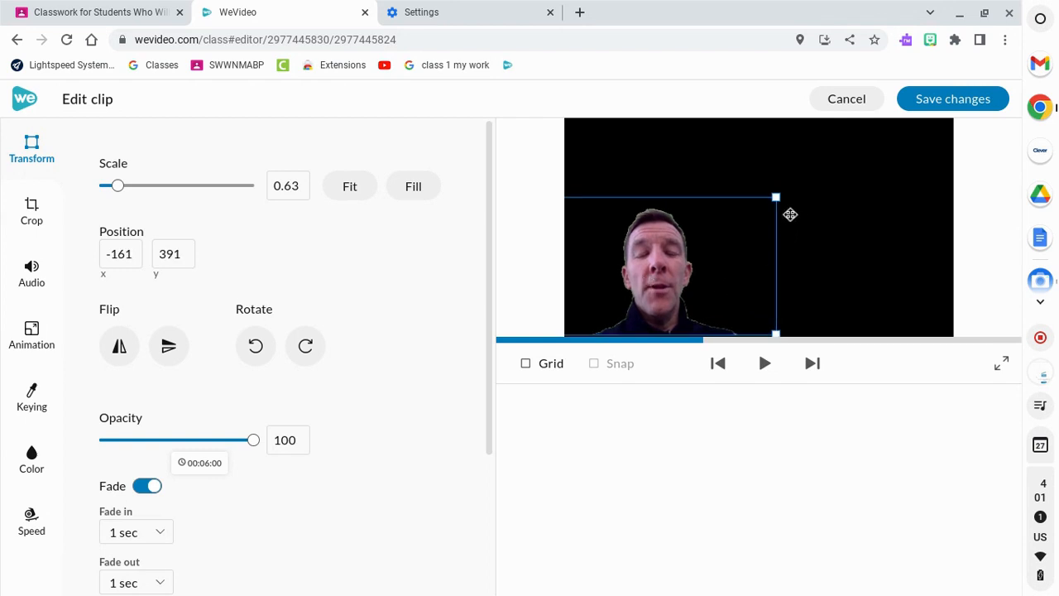
{"action": "left_click", "coordinate": [951, 101]}
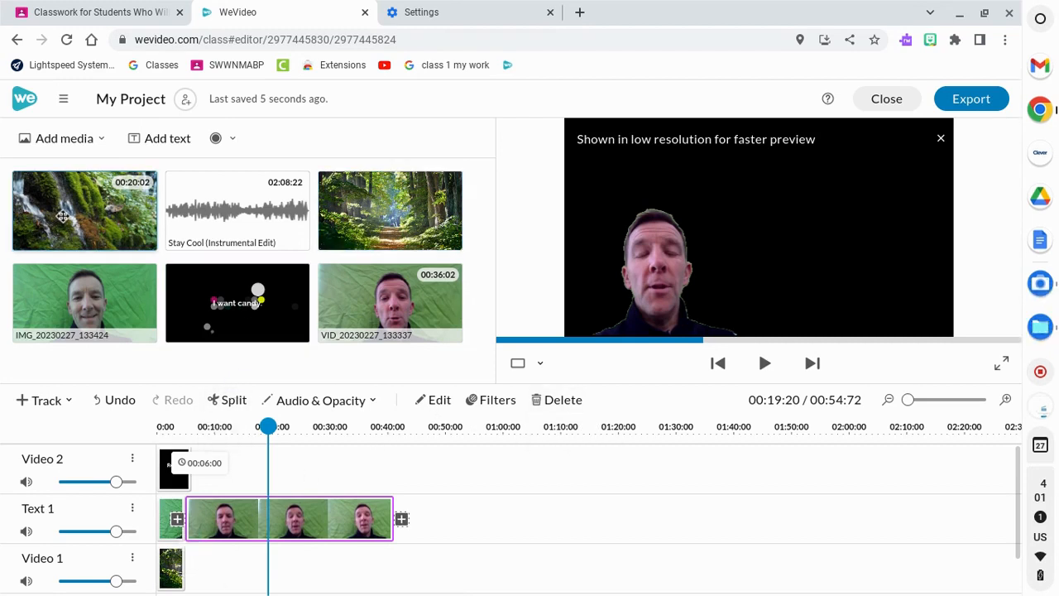
Step: Place the waterfall video on Video 1 under the end of the keyed video and extend the forest image to about 00:21:00 to meet it
{"action": "left_click_drag", "start_coordinate": [66, 213], "coordinate": [333, 568]}
{"action": "left_click", "coordinate": [179, 567]}
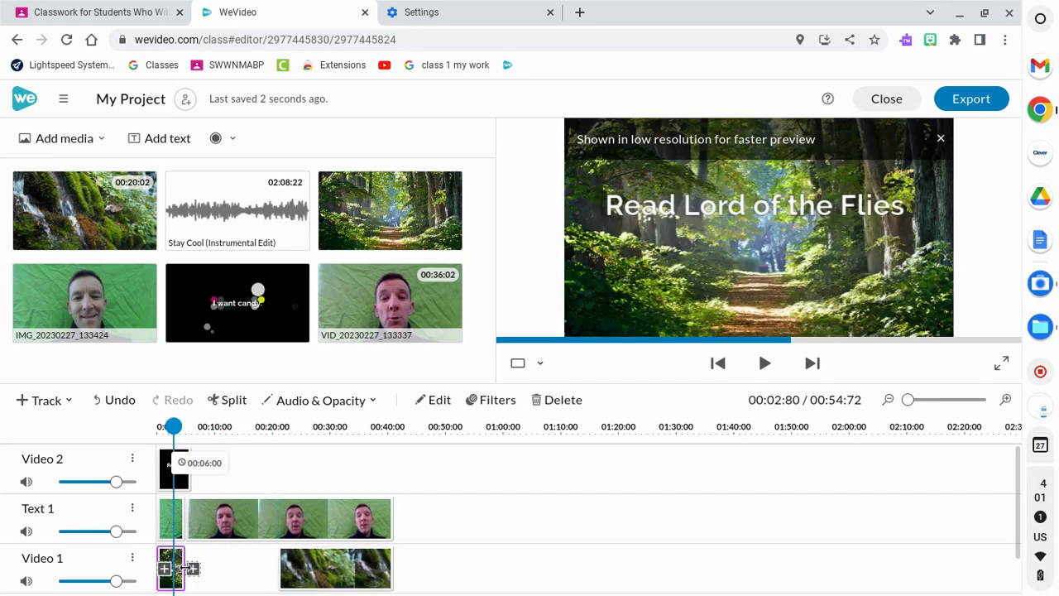
{"action": "left_click_drag", "start_coordinate": [193, 567], "coordinate": [274, 567]}
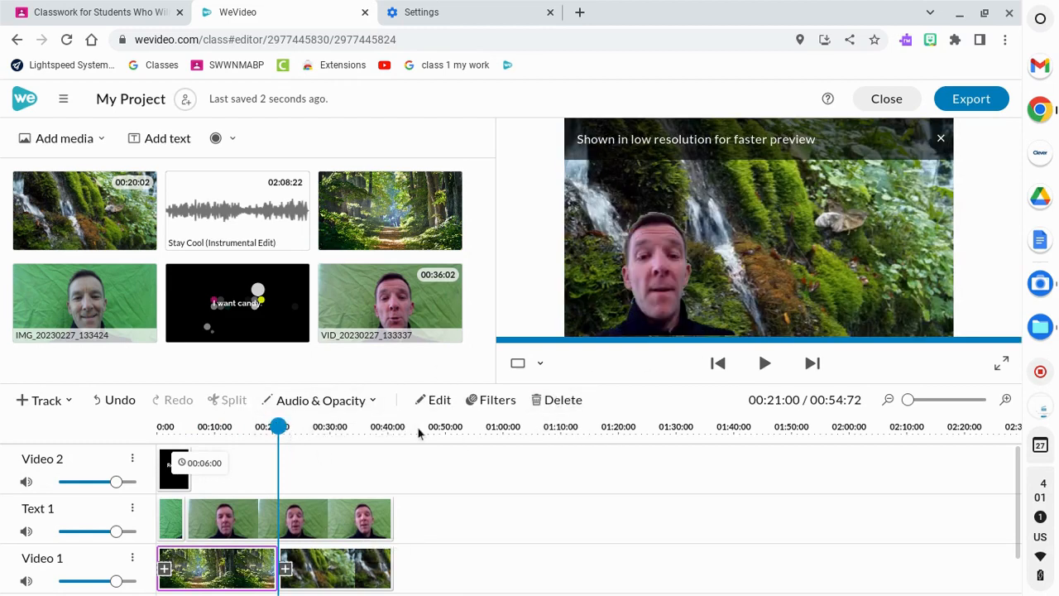
Step: Play the project from the start to check the keyed video over the forest background
{"action": "left_click", "coordinate": [719, 364]}
{"action": "left_click", "coordinate": [768, 364]}
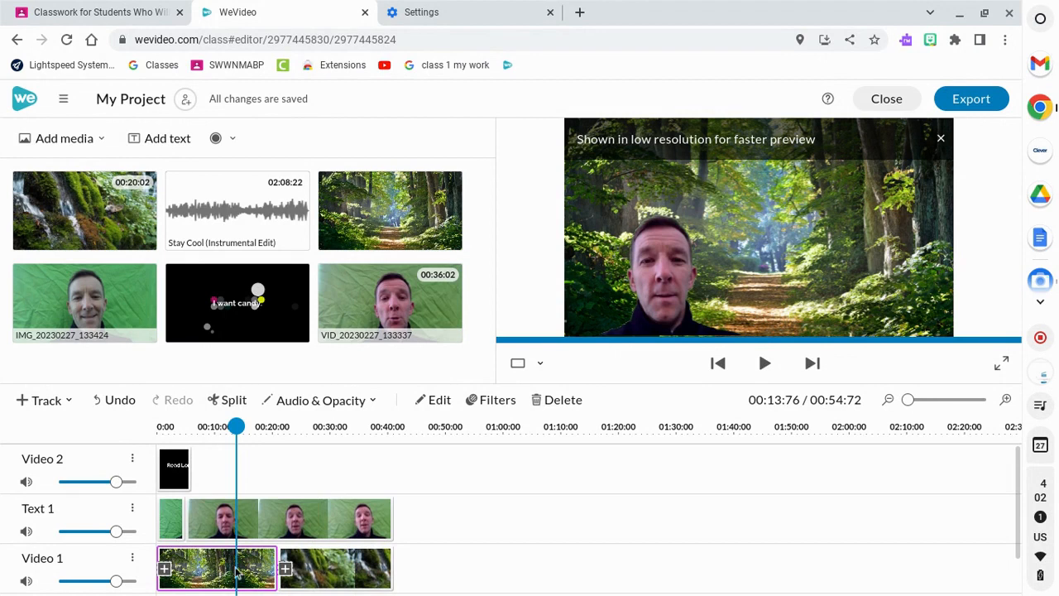
Step: Split the VID_20230227_133337 clip on Text 1 at 00:13:96
{"action": "left_click", "coordinate": [242, 521]}
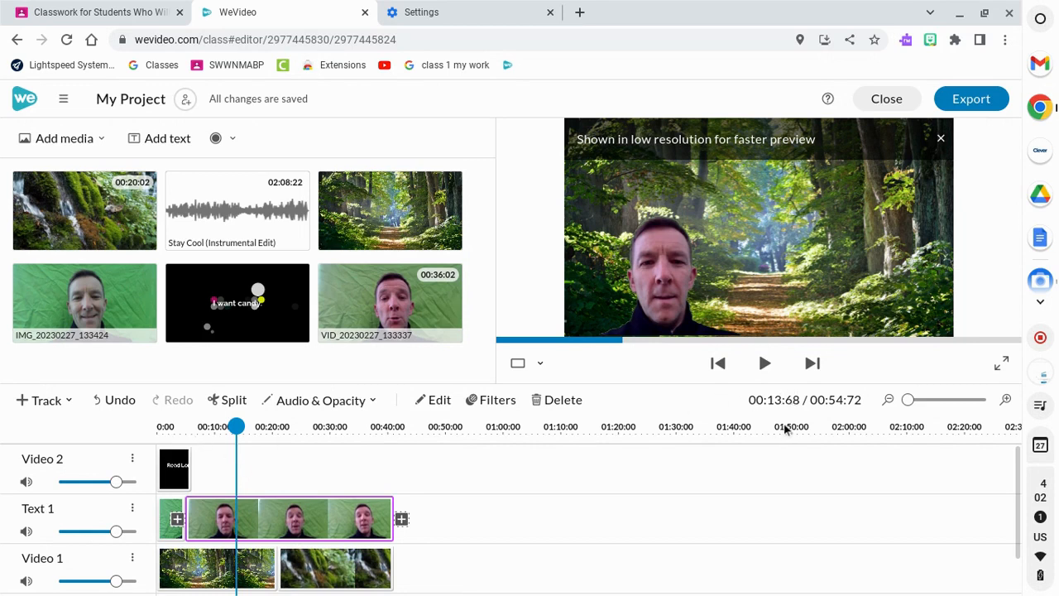
{"action": "key", "text": "Left"}
{"action": "key", "text": "Left"}
{"action": "key", "text": "Left"}
{"action": "key", "text": "Left"}
{"action": "key", "text": "Left"}
{"action": "key", "text": "Left"}
{"action": "key", "text": "Left"}
{"action": "key", "text": "Left"}
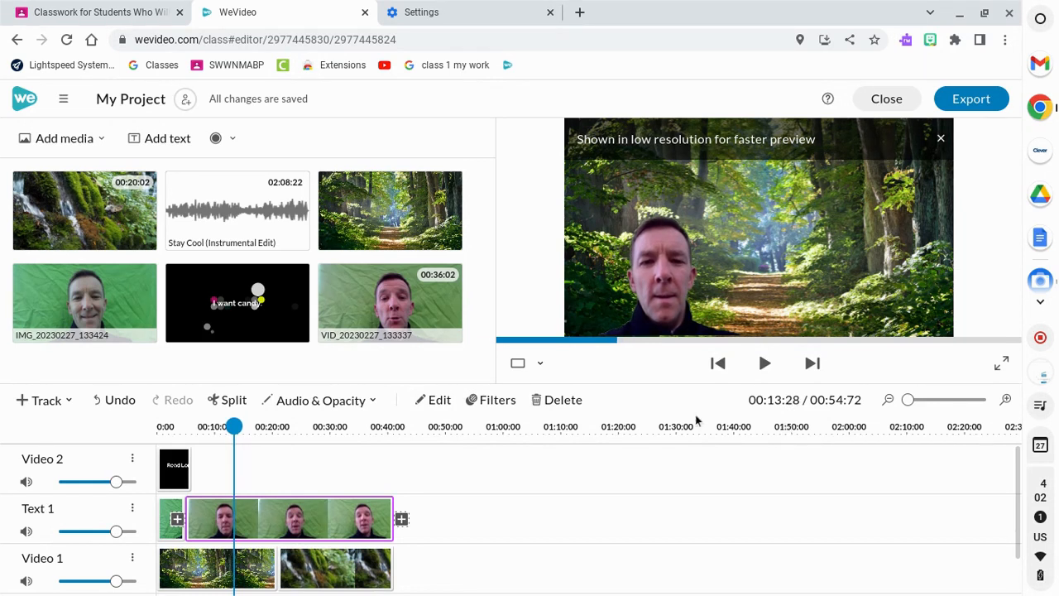
{"action": "left_click_drag", "start_coordinate": [233, 426], "coordinate": [237, 427]}
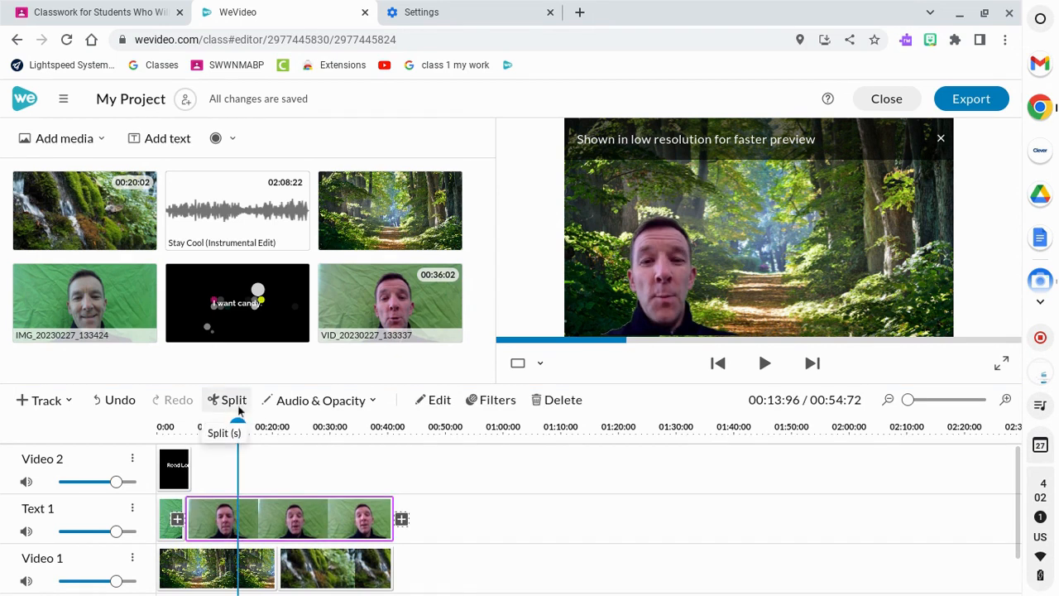
{"action": "left_click", "coordinate": [234, 403]}
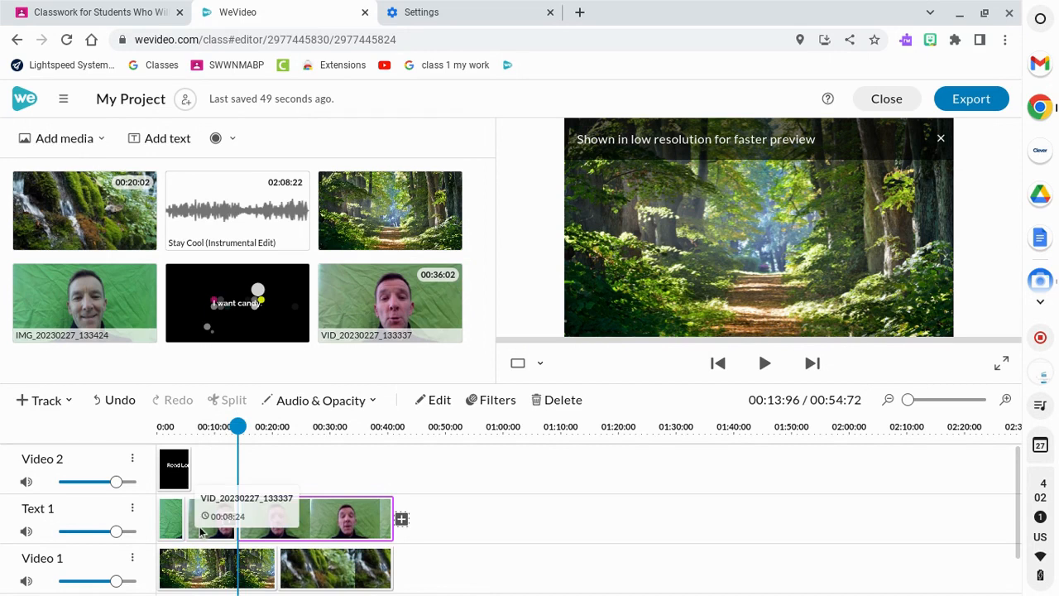
Step: Delete the first piece of the split video and move the remaining piece against the photo on Text 1
{"action": "left_click", "coordinate": [206, 534]}
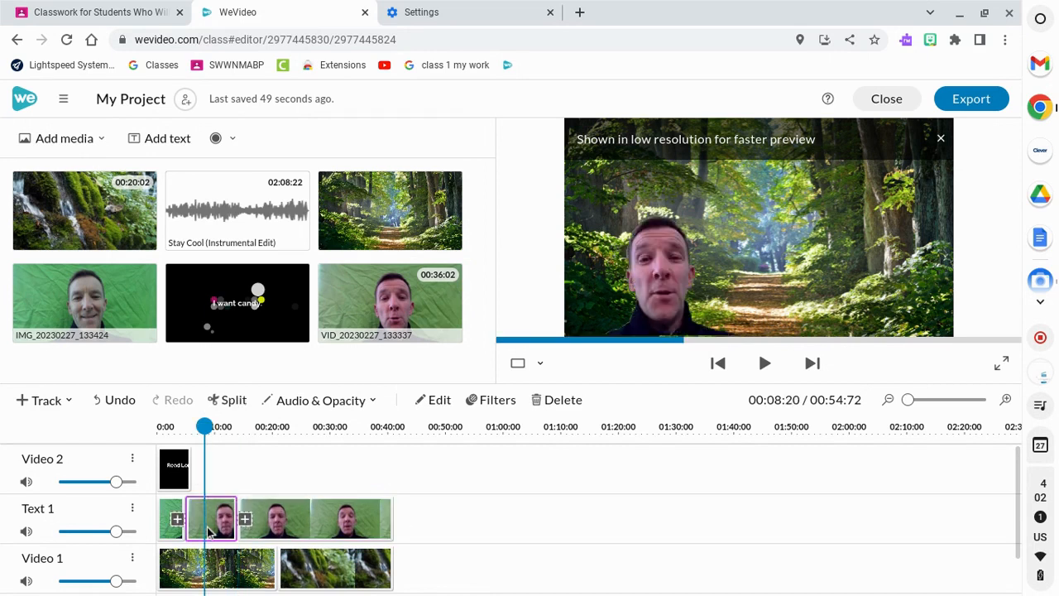
{"action": "key", "text": "Delete"}
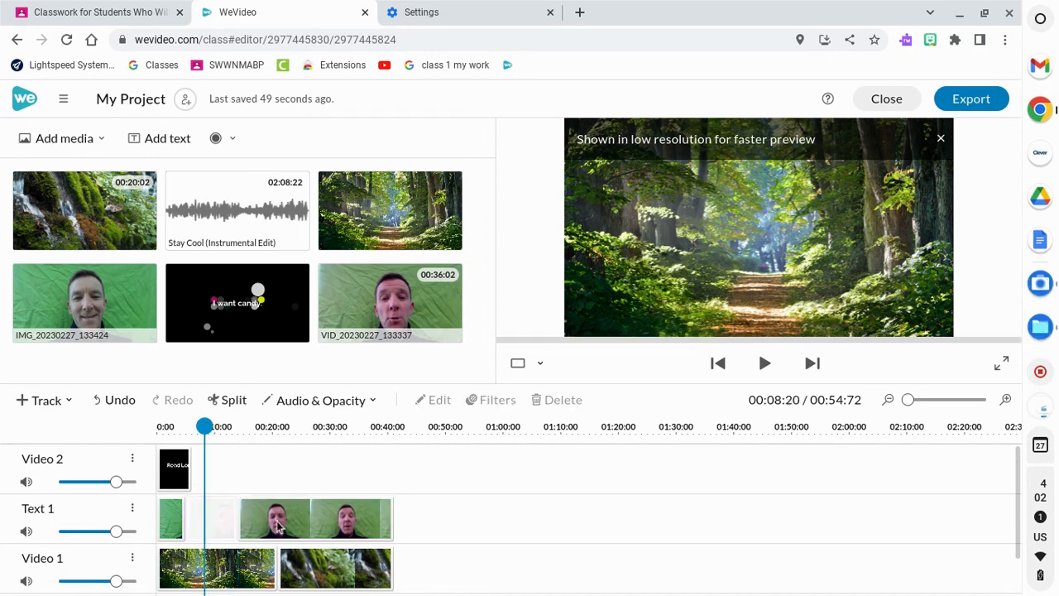
{"action": "left_click", "coordinate": [263, 528]}
{"action": "left_click_drag", "start_coordinate": [258, 530], "coordinate": [218, 521]}
Step: Trim the end of the waterfall clip on Video 1 to about 00:32:12, level with the end of the keyed video
{"action": "left_click", "coordinate": [309, 573]}
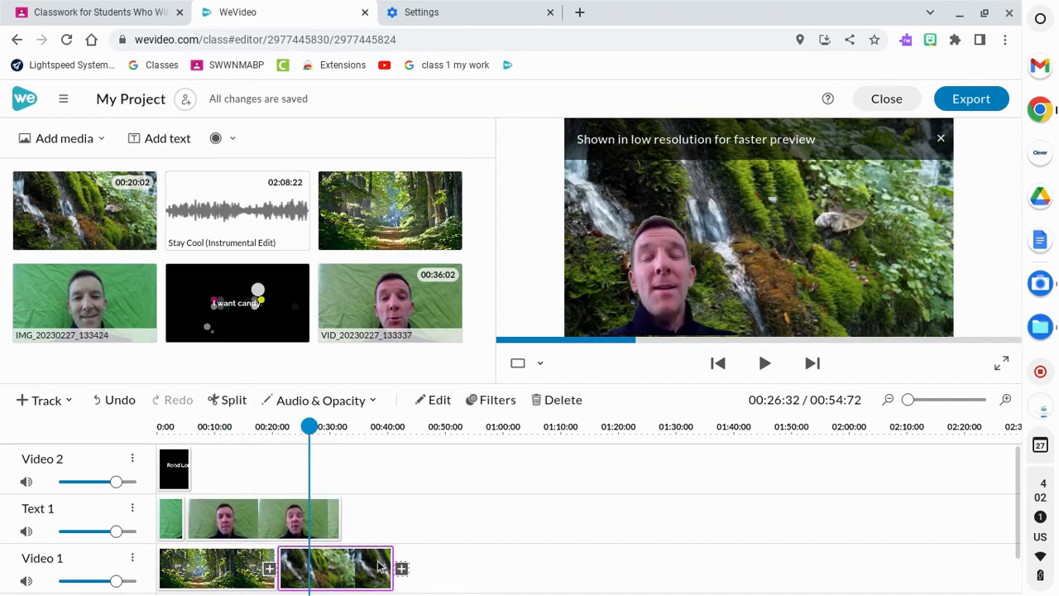
{"action": "left_click_drag", "start_coordinate": [391, 561], "coordinate": [343, 568]}
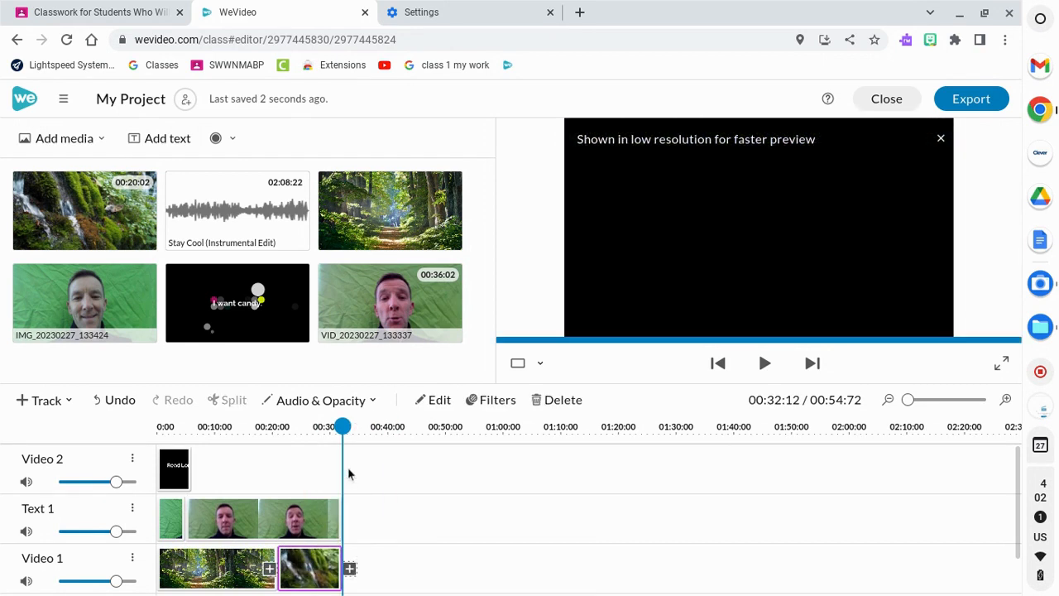
Step: Play the project from the start to check the opening title, keyed photo and keyed video
{"action": "left_click_drag", "start_coordinate": [342, 427], "coordinate": [158, 438]}
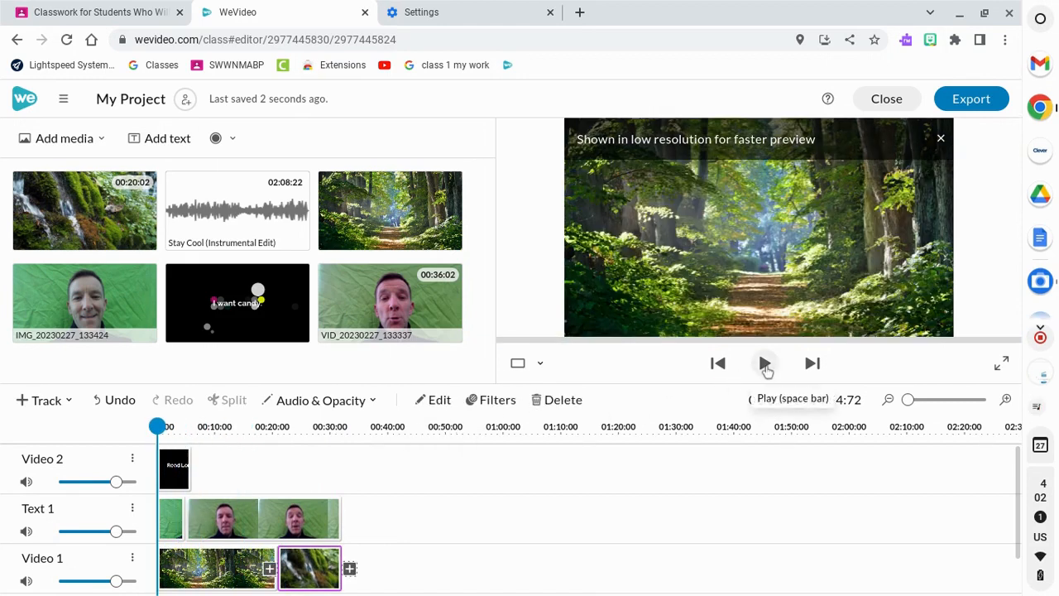
{"action": "left_click", "coordinate": [763, 368]}
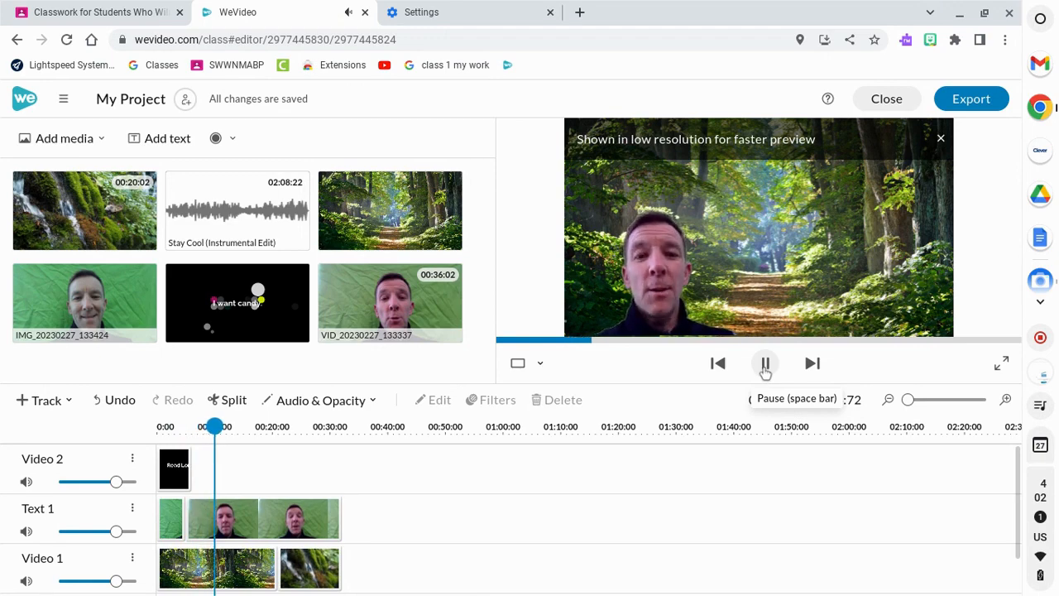
{"action": "left_click", "coordinate": [766, 364]}
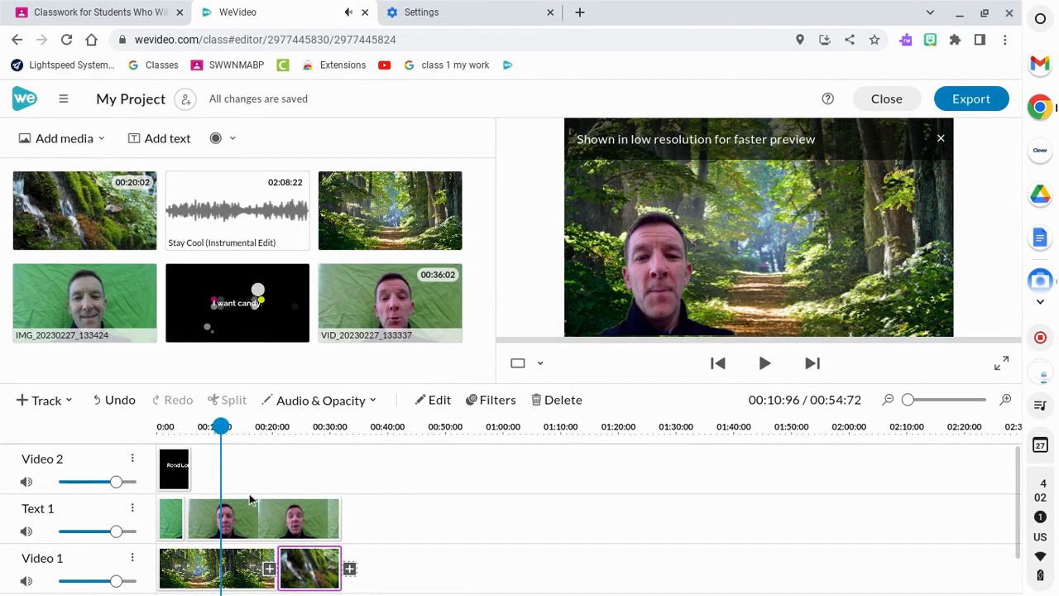
Step: Duplicate the "Read Lord of the Flies" title on Video 2 and place the copy at 00:32:12, where the waterfall clip ends
{"action": "left_click", "coordinate": [178, 479]}
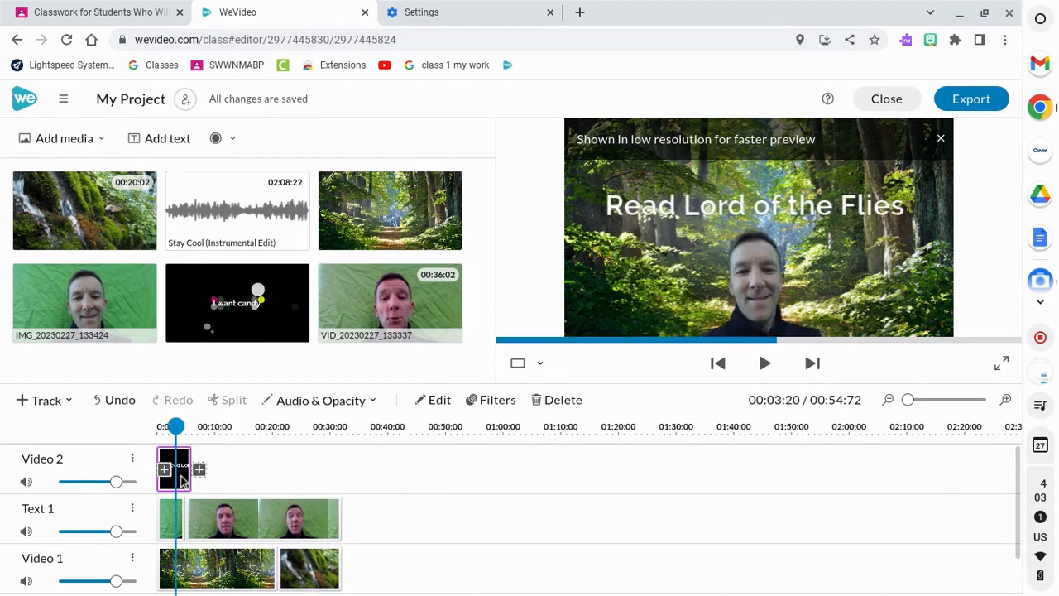
{"action": "right_click", "coordinate": [181, 479]}
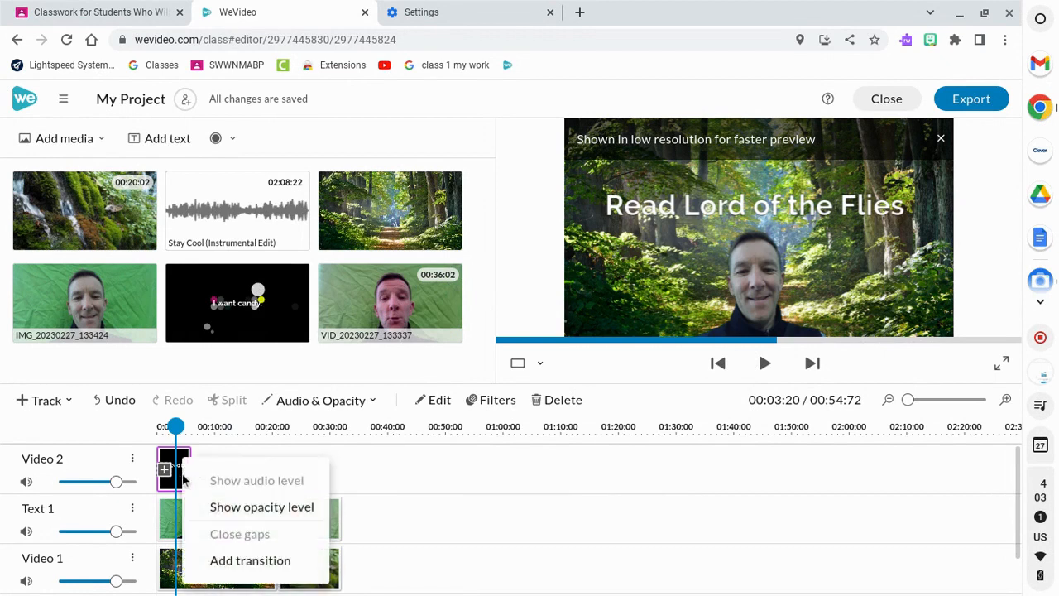
{"action": "left_click", "coordinate": [433, 476]}
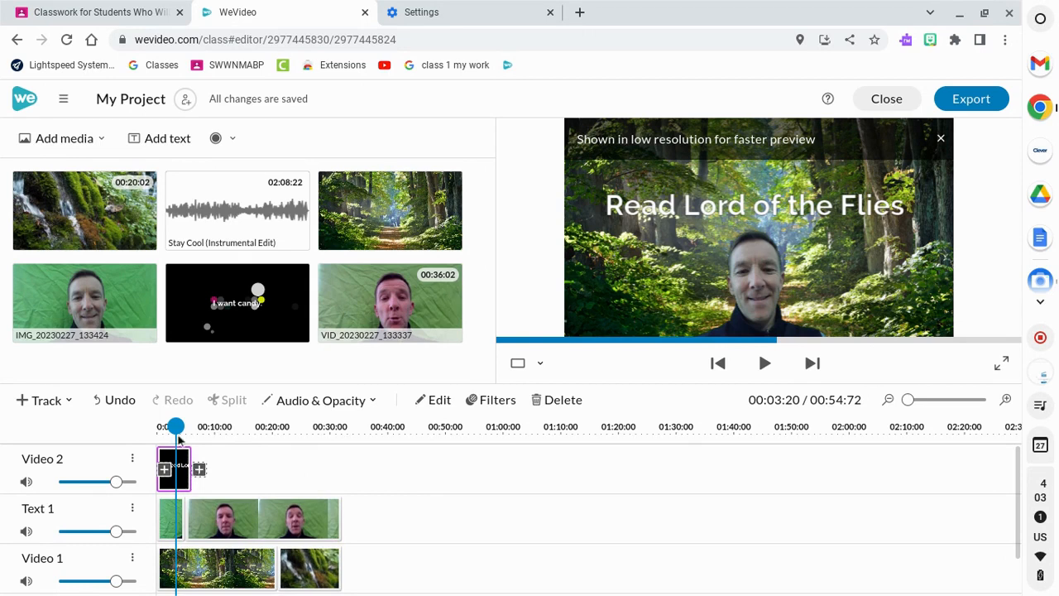
{"action": "left_click_drag", "start_coordinate": [201, 427], "coordinate": [345, 425]}
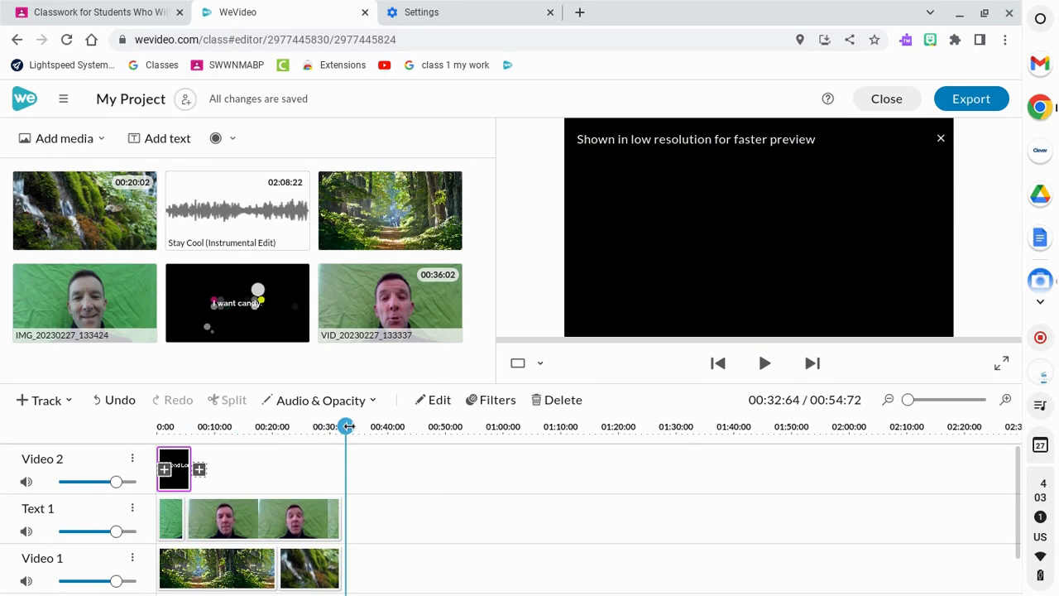
{"action": "key", "text": "ctrl+v"}
{"action": "mouse_move", "coordinate": [361, 477]}
{"action": "left_mouse_down"}
{"action": "mouse_move", "coordinate": [353, 472]}
{"action": "mouse_move", "coordinate": [368, 476]}
{"action": "left_mouse_up"}
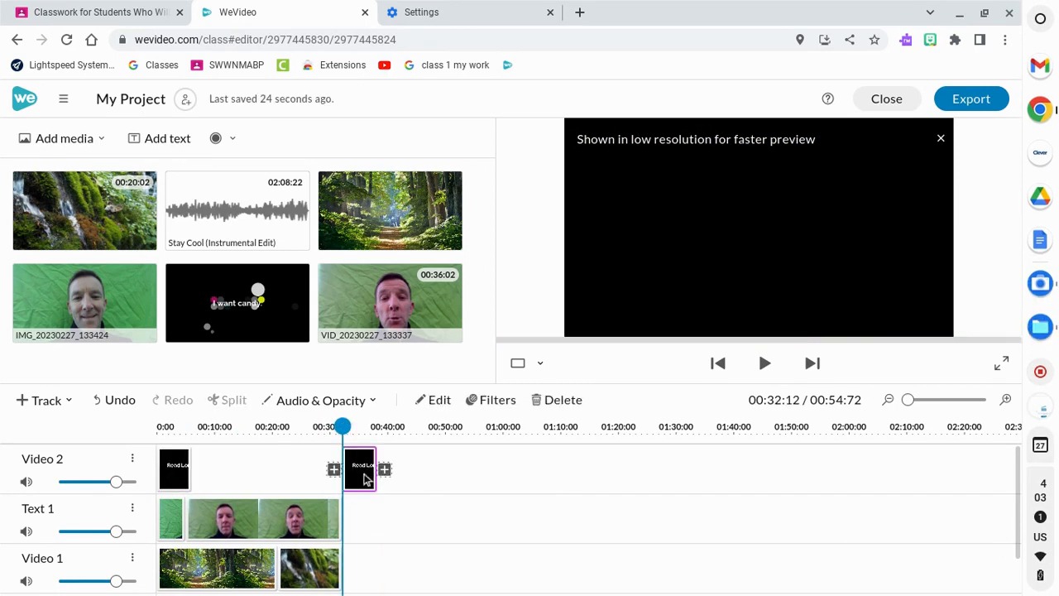
Step: Change the duplicated title's text to "Thanks for watching!!" and save the clip changes
{"action": "double_click", "coordinate": [366, 478]}
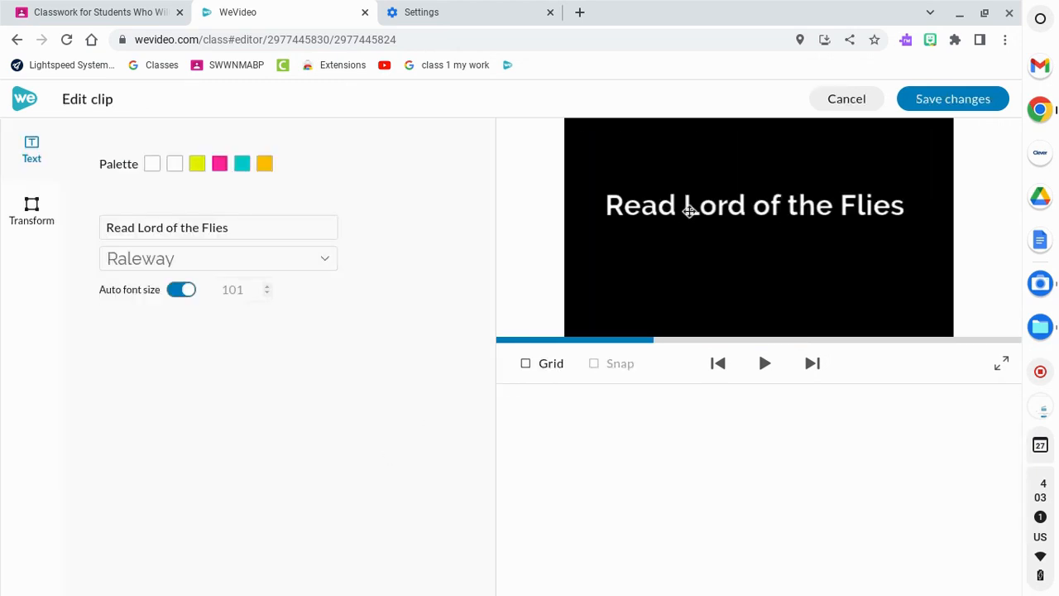
{"action": "triple_click", "coordinate": [229, 227]}
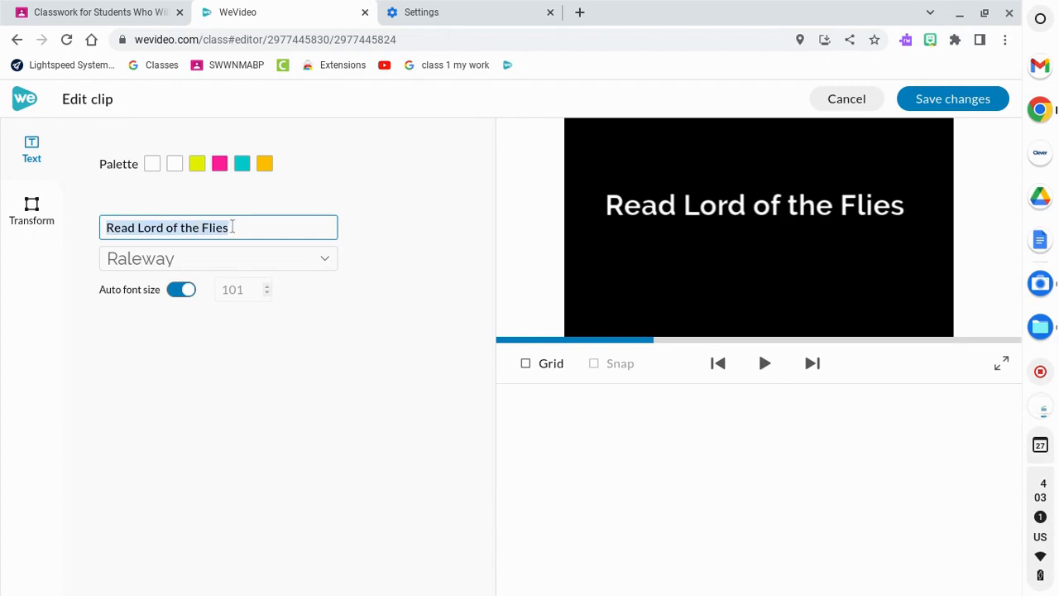
{"action": "type", "text": "Thanks for watching"}
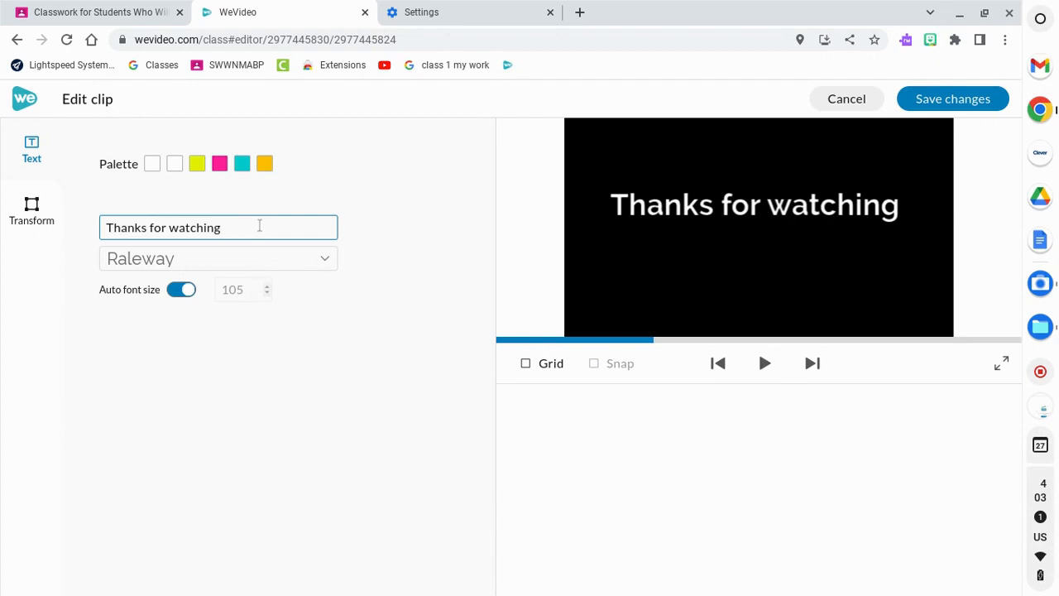
{"action": "type", "text": "!!"}
{"action": "left_click", "coordinate": [948, 104]}
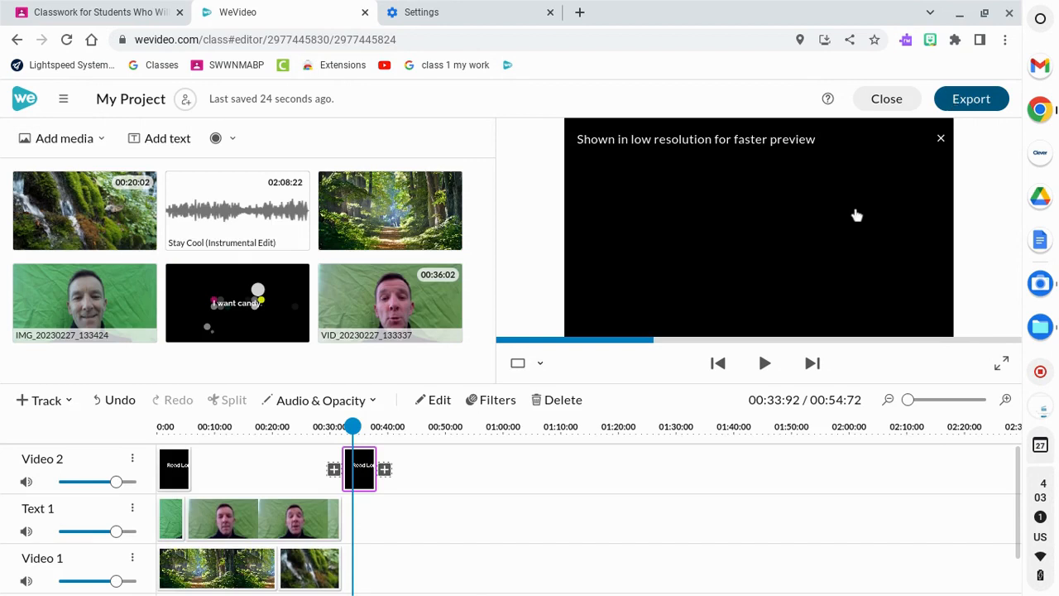
Step: Trim the end of the music on Audio 1 to 00:38:12, level with the end of the closing title
{"action": "scroll", "coordinate": [516, 515], "scroll_direction": "down", "scroll_amount": 1}
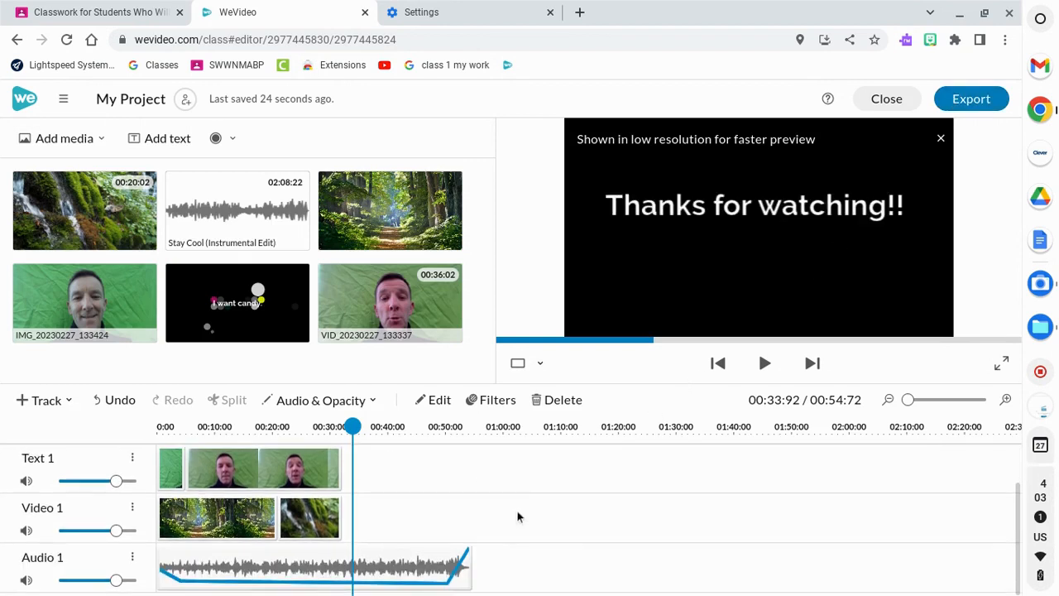
{"action": "left_click", "coordinate": [469, 561]}
{"action": "left_click_drag", "start_coordinate": [459, 562], "coordinate": [364, 562]}
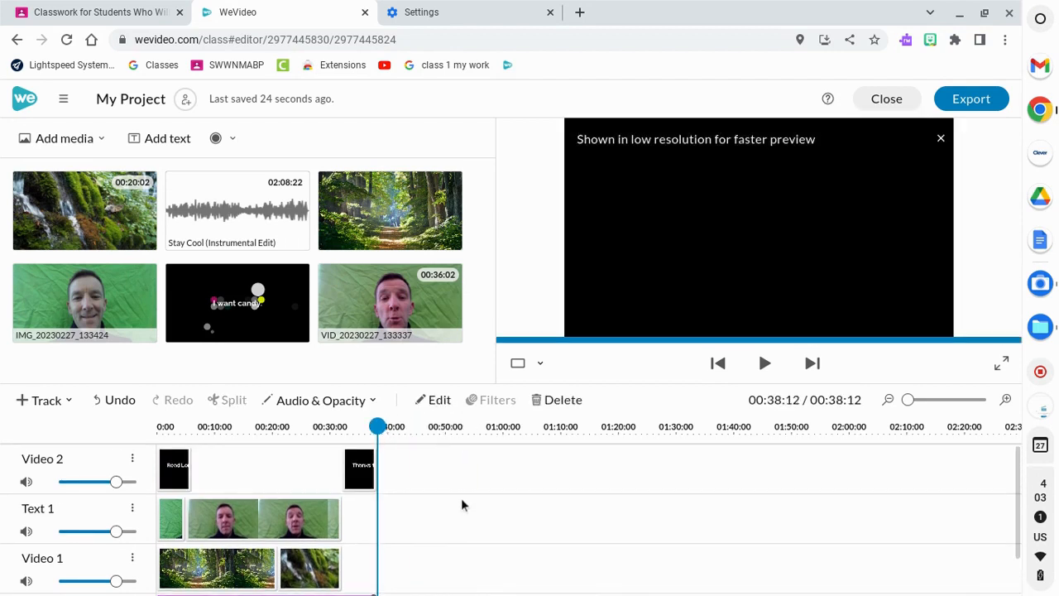
Step: Play the project from about 00:27:52 to check the closing title and the end of the music
{"action": "scroll", "coordinate": [461, 497], "scroll_direction": "down", "scroll_amount": 1}
{"action": "left_click_drag", "start_coordinate": [377, 426], "coordinate": [317, 427]}
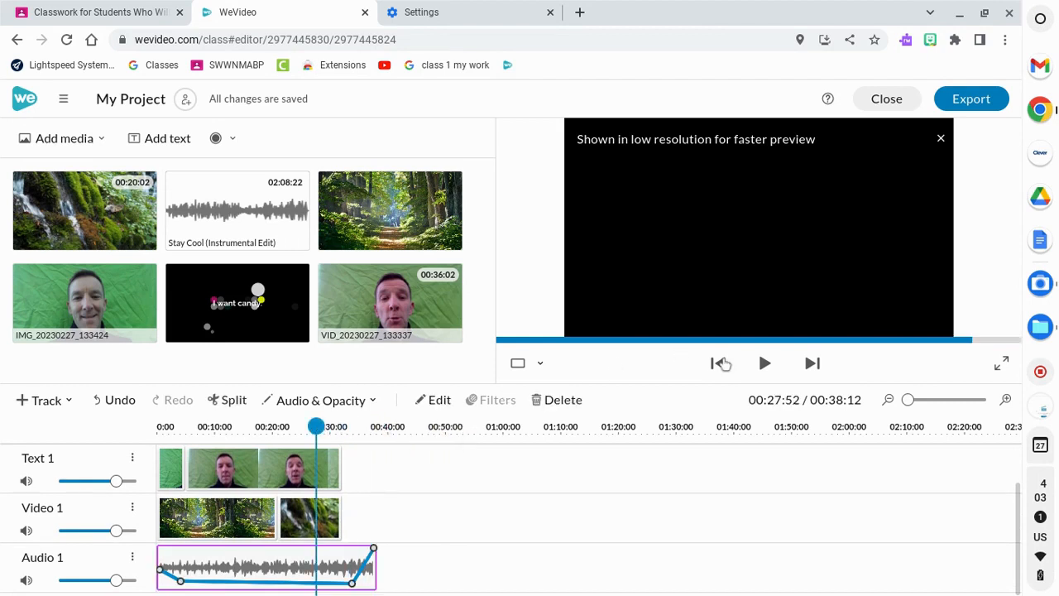
{"action": "left_click", "coordinate": [764, 362]}
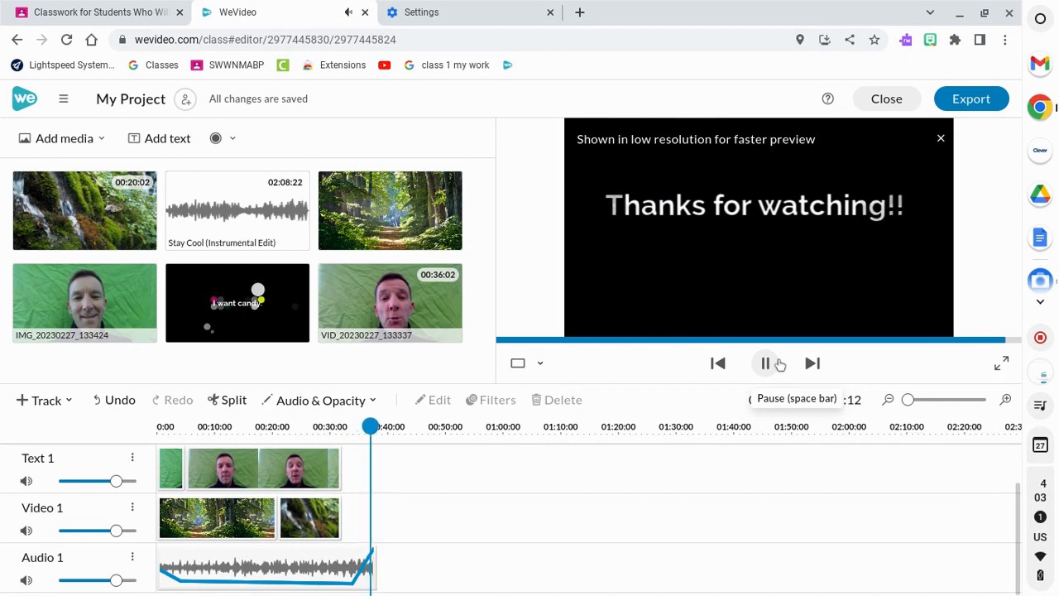
{"action": "left_click", "coordinate": [766, 364]}
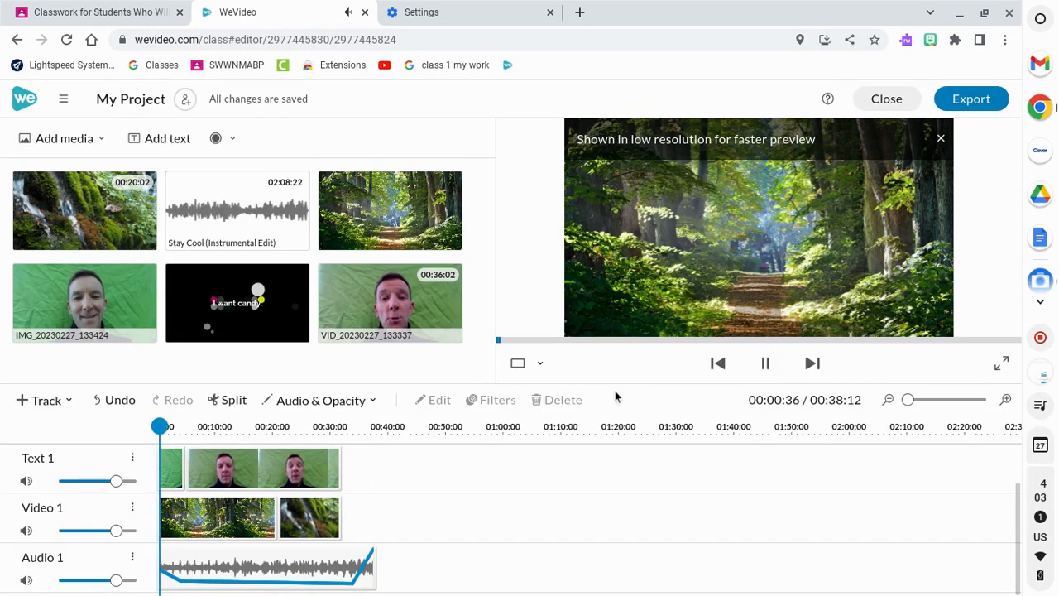
{"action": "left_click", "coordinate": [766, 363]}
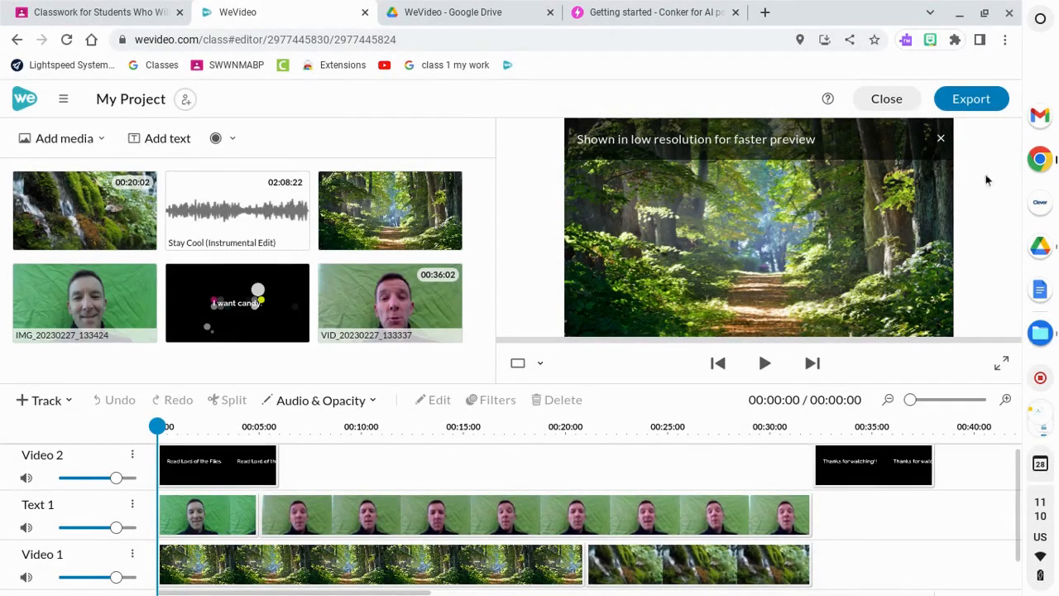
Step: Export the project under the name "Book - " followed by the group members' last names
{"action": "left_click", "coordinate": [972, 105]}
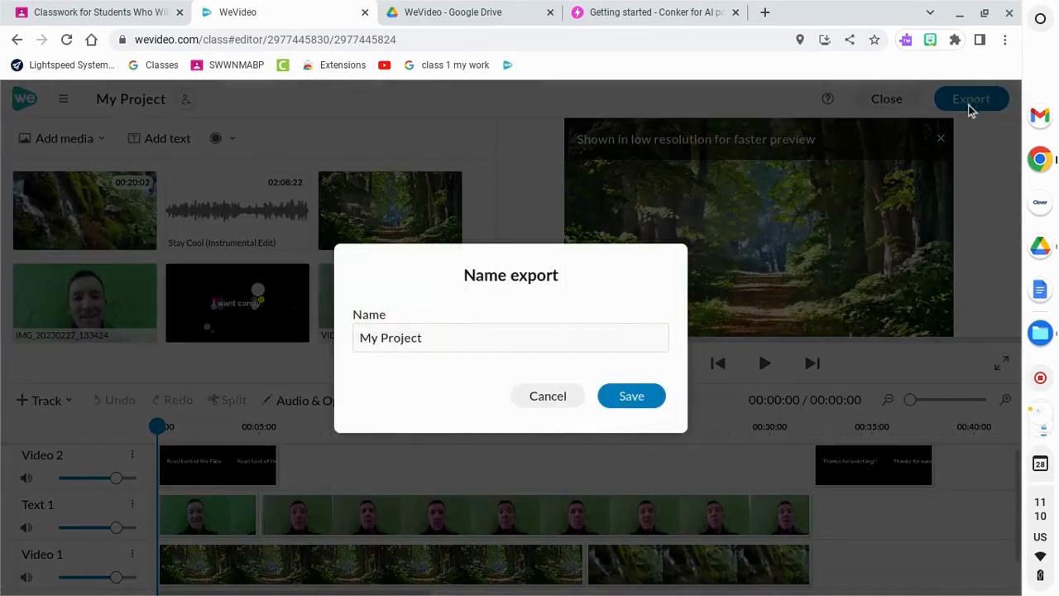
{"action": "left_click", "coordinate": [429, 337]}
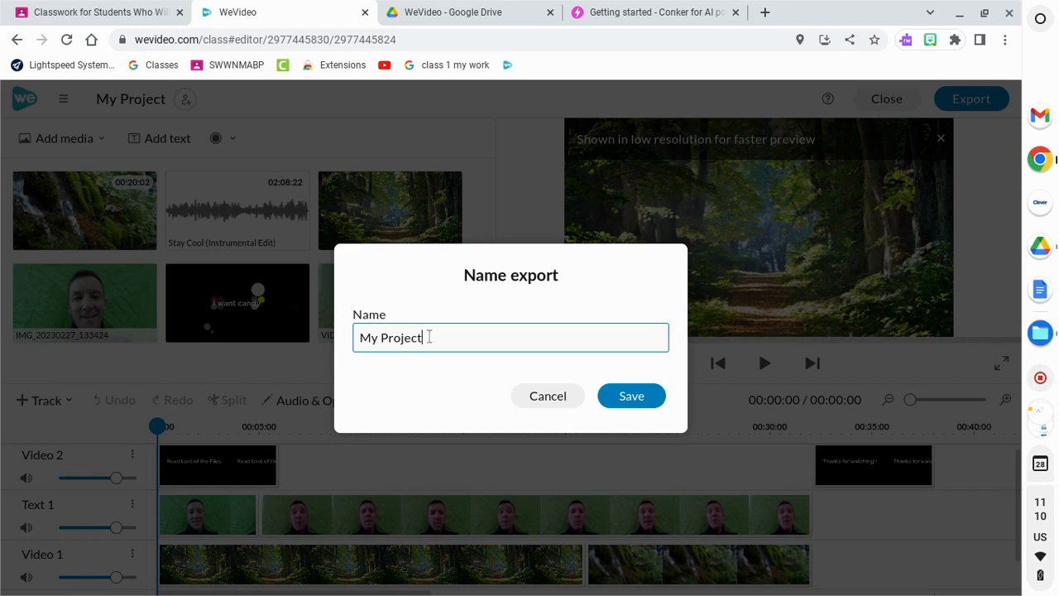
{"action": "key", "text": "ctrl+a"}
{"action": "type", "text": "Book - Hogan, Smith, &"}
{"action": "type", "text": "Garza"}
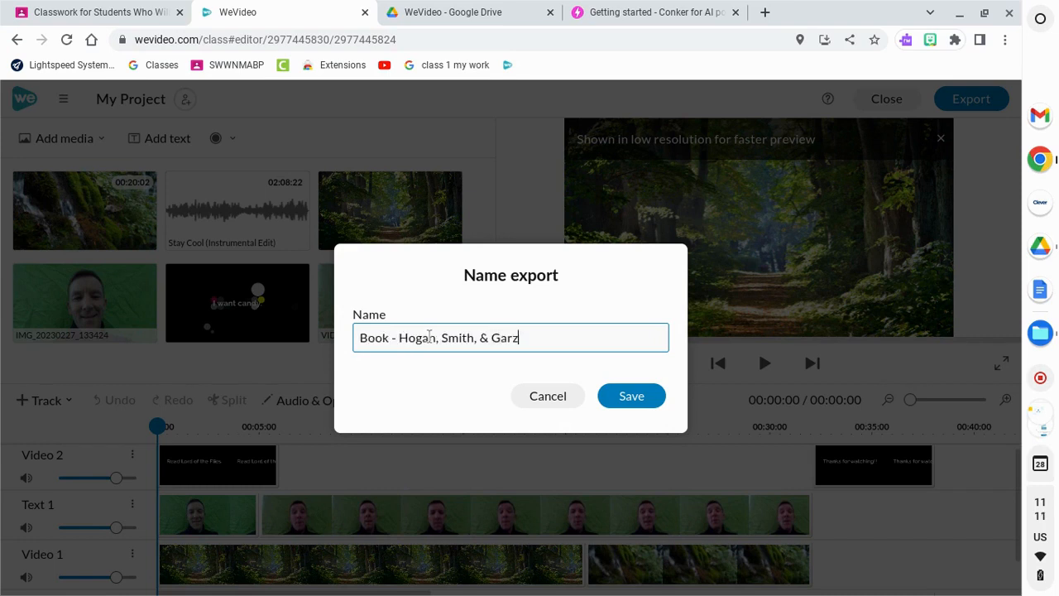
{"action": "left_click", "coordinate": [634, 397]}
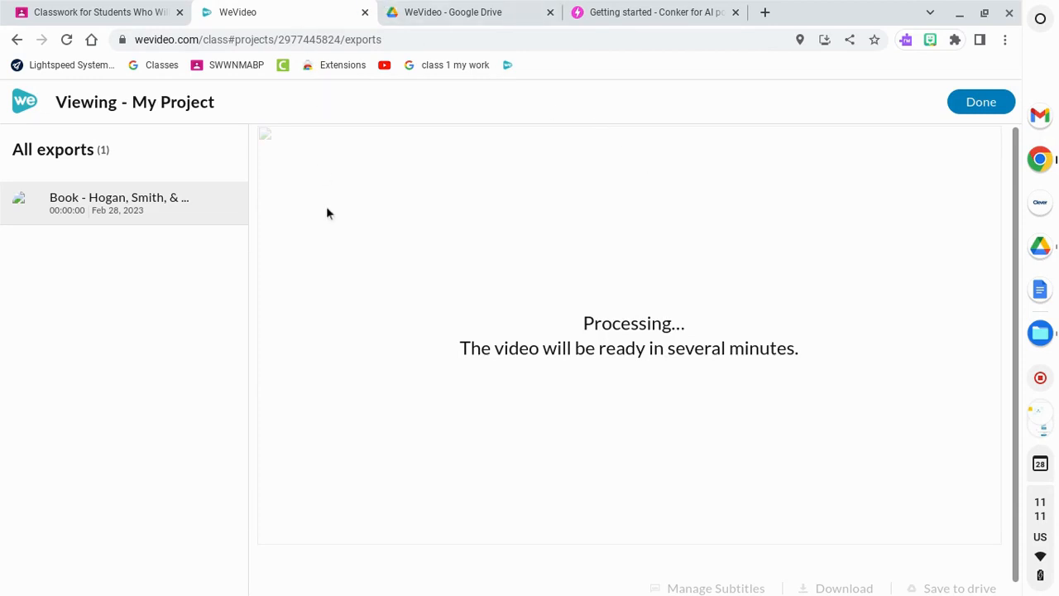
Step: Return to the projects list and open the export preview of My Project
{"action": "left_click", "coordinate": [964, 103]}
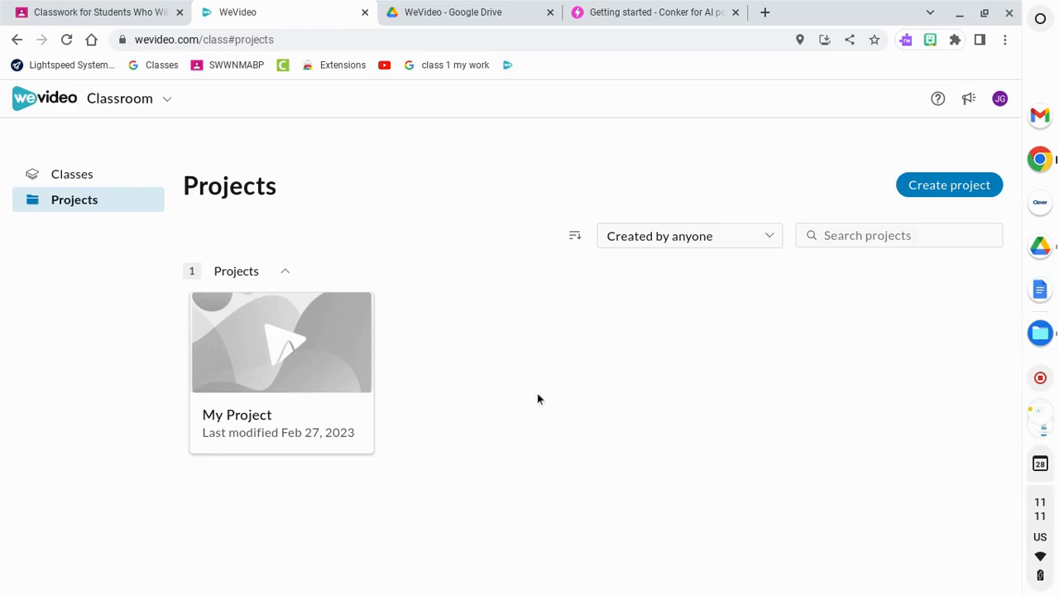
{"action": "mouse_move", "coordinate": [356, 418]}
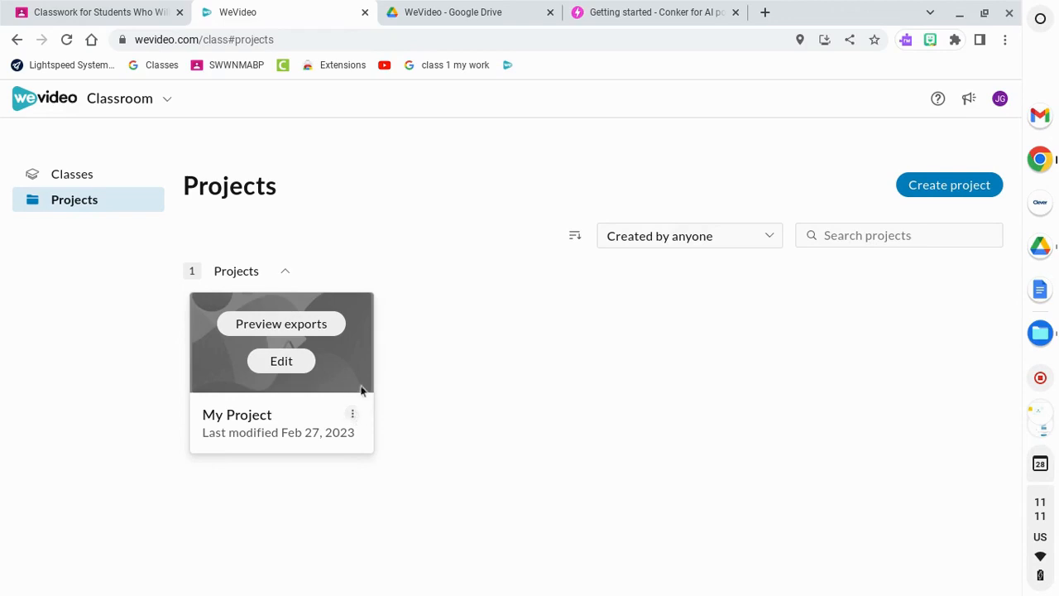
{"action": "left_click", "coordinate": [300, 331]}
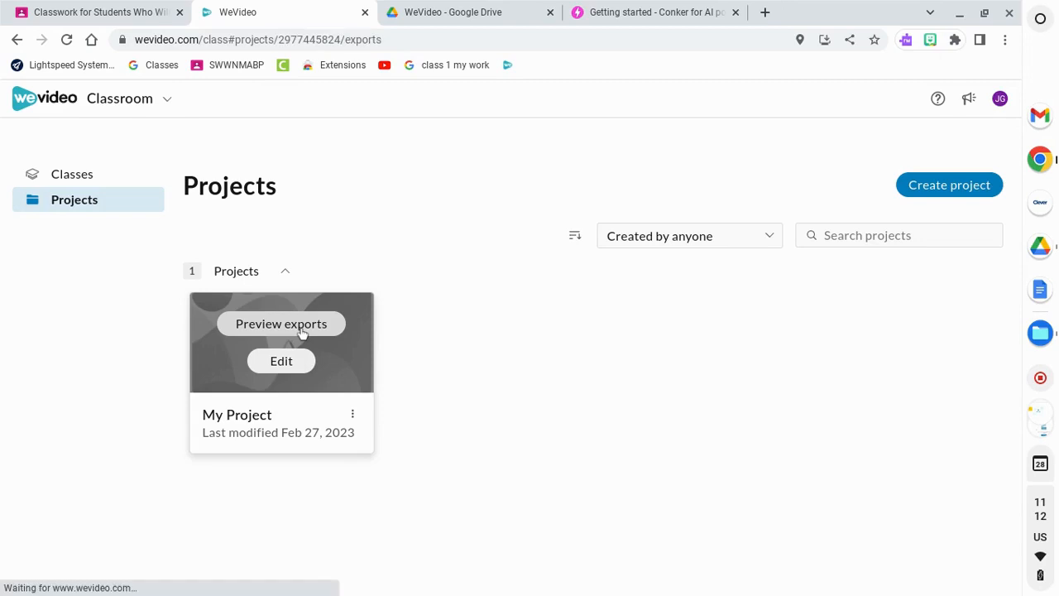